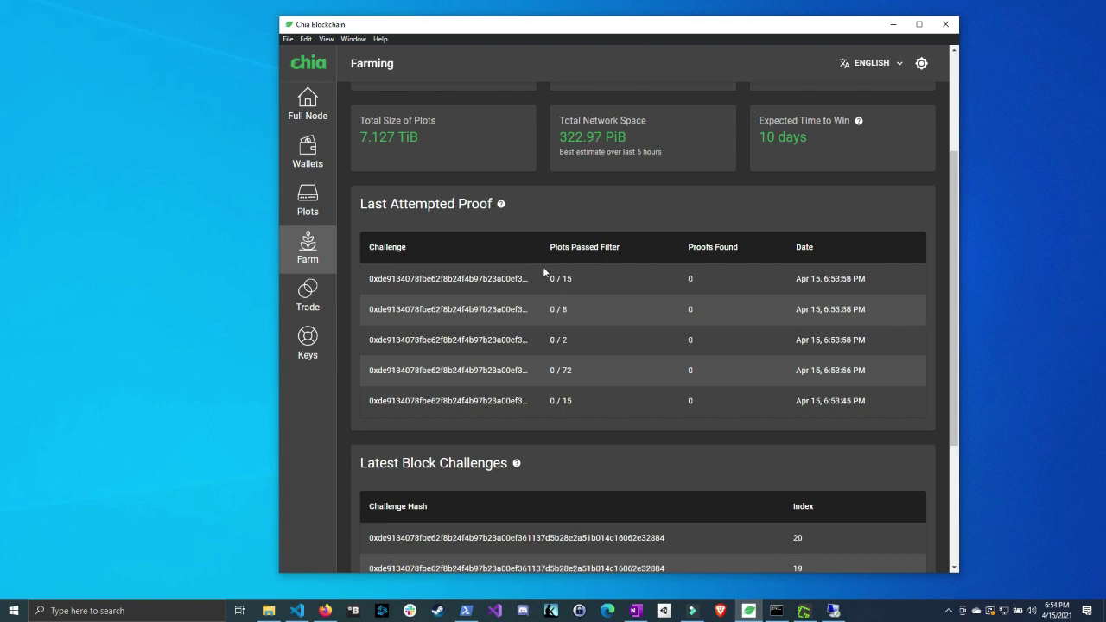
# - Review the Farm page's Last Attempted Proof table, then switch to the remote PowerShell session
pyautogui.moveTo(549, 247); pyautogui.dragTo(620, 248)
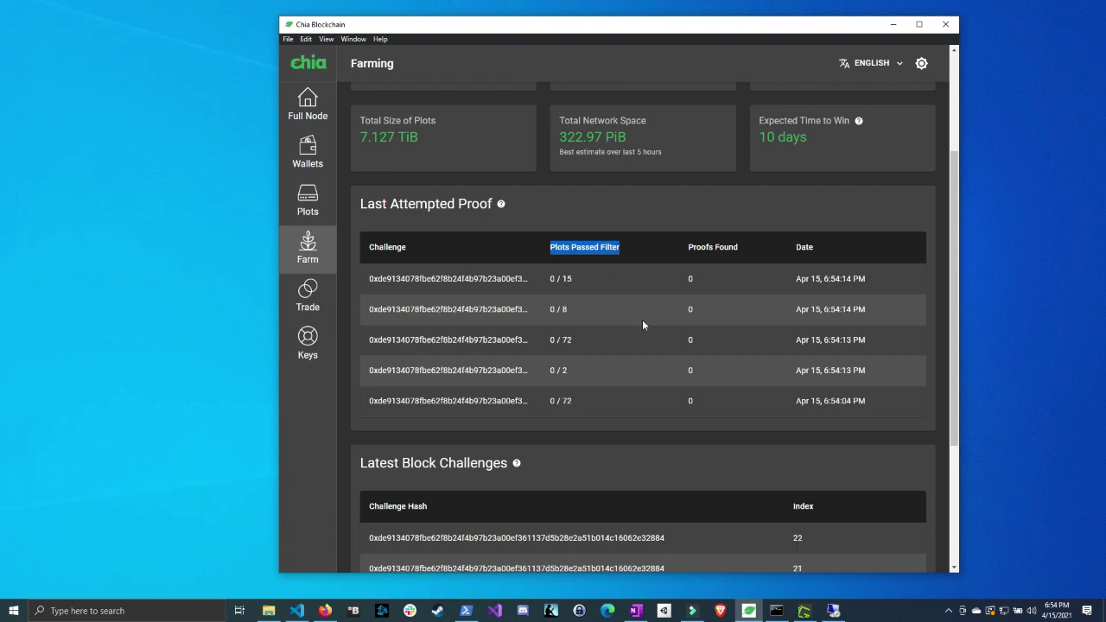
pyautogui.click(832, 611)
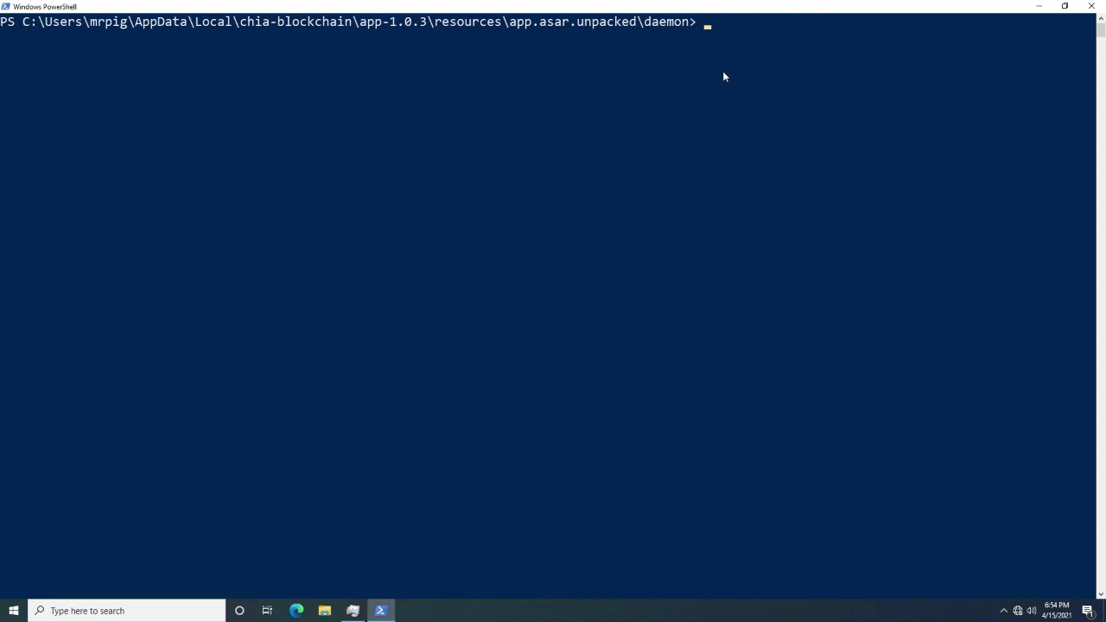
# - Start the Chia harvester with '.\chia.exe start harvester' from the daemon folder
pyautogui.write('chi')
pyautogui.press('Tab')
pyautogui.write('start harvester')
pyautogui.press('Return')
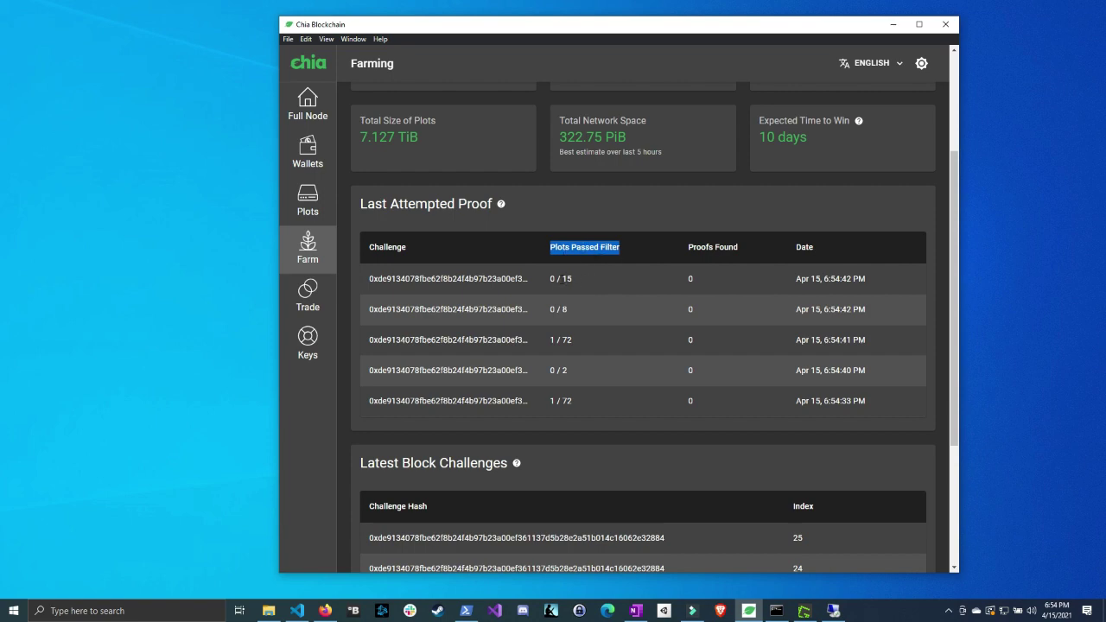
# - Clear the heading selection and watch fresh proof attempts appear on the Farm page
pyautogui.click(591, 282)
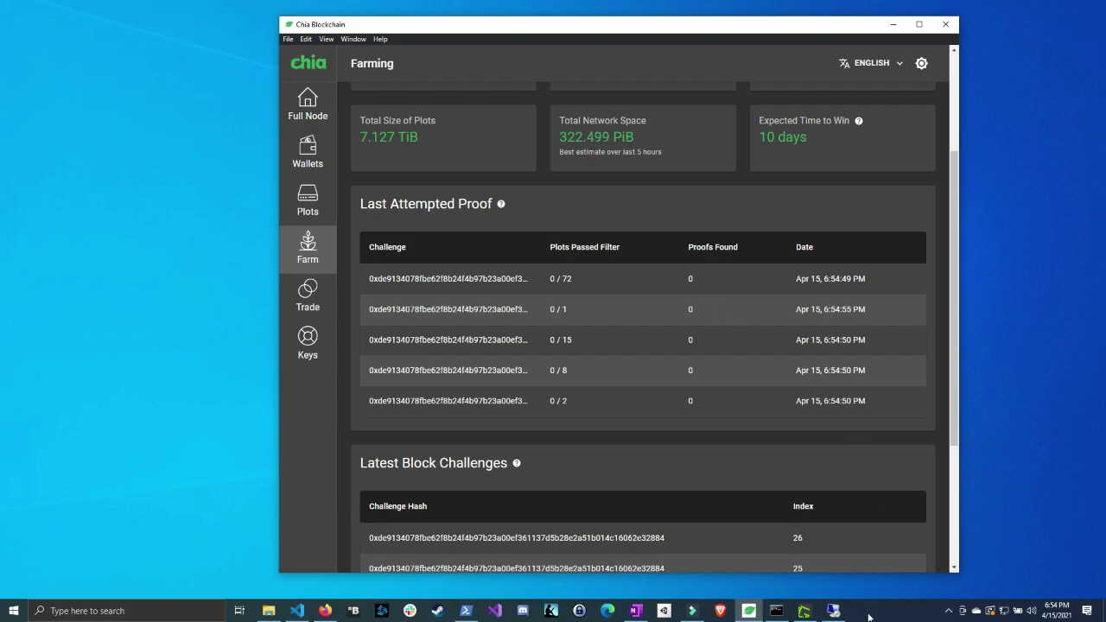
# - Confirm the harvester is running with Get-Process -Name start_harvester
pyautogui.click(833, 611)
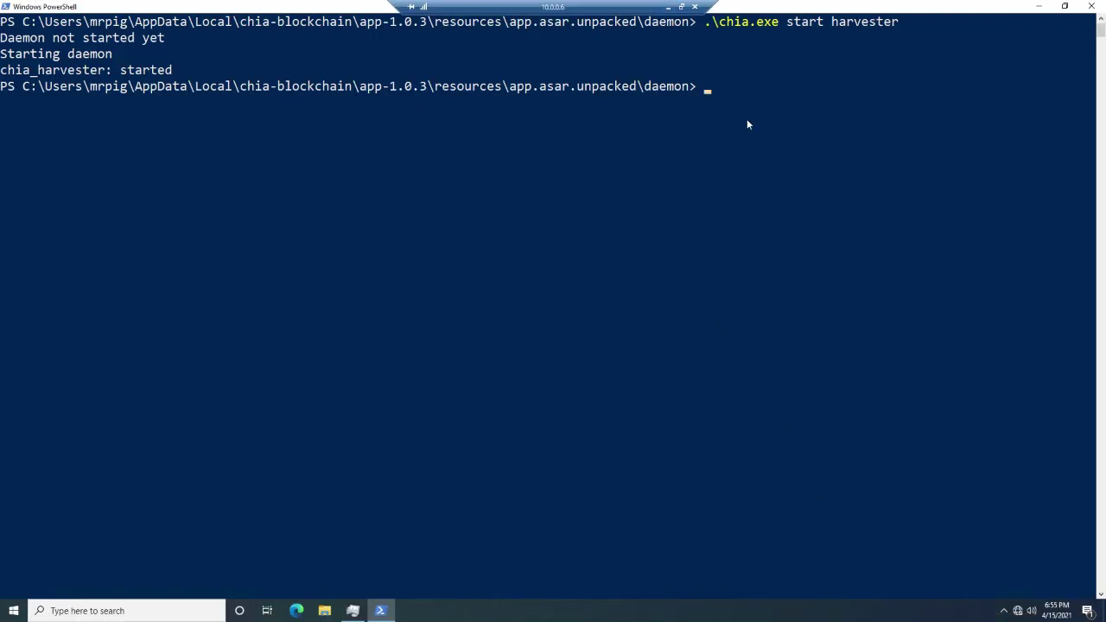
pyautogui.write('get-proce')
pyautogui.press('Tab')
pyautogui.write('-n')
pyautogui.press('Tab')
pyautogui.write('start_')
pyautogui.press('Tab')
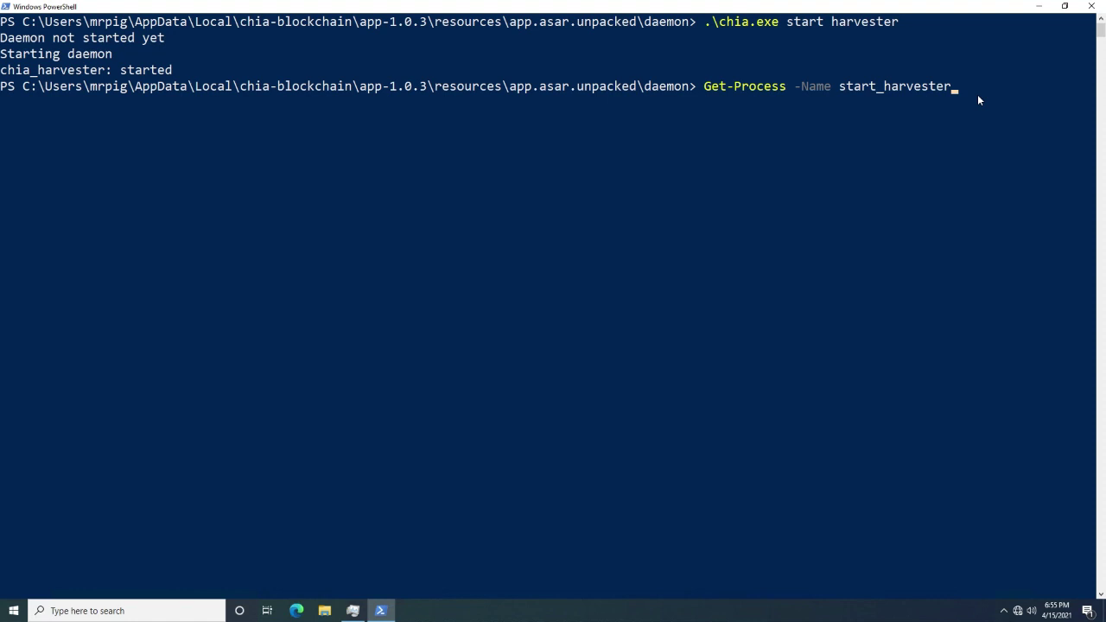
pyautogui.press('Return')
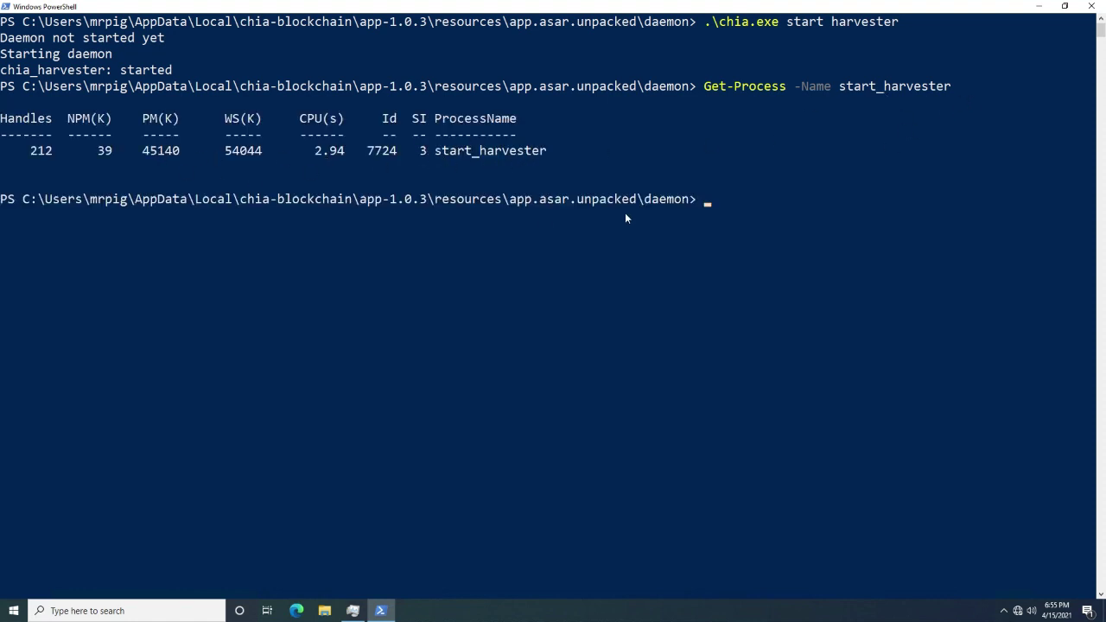
# - Inspect the Windows PowerShell group in Task Manager, then close the PowerShell console
pyautogui.click(353, 611)
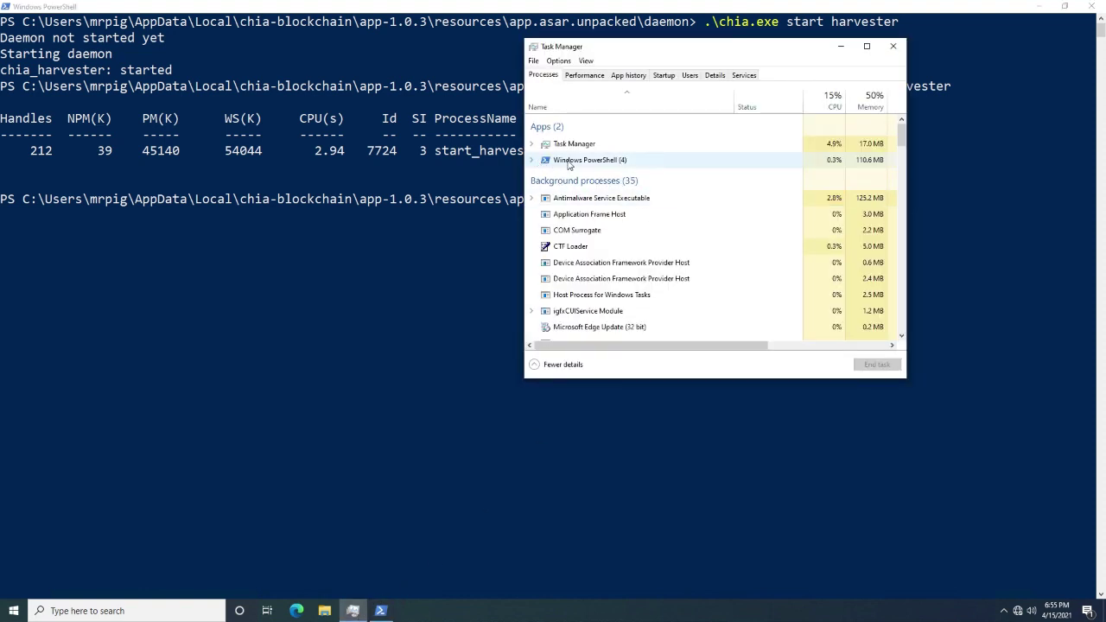
pyautogui.click(532, 160)
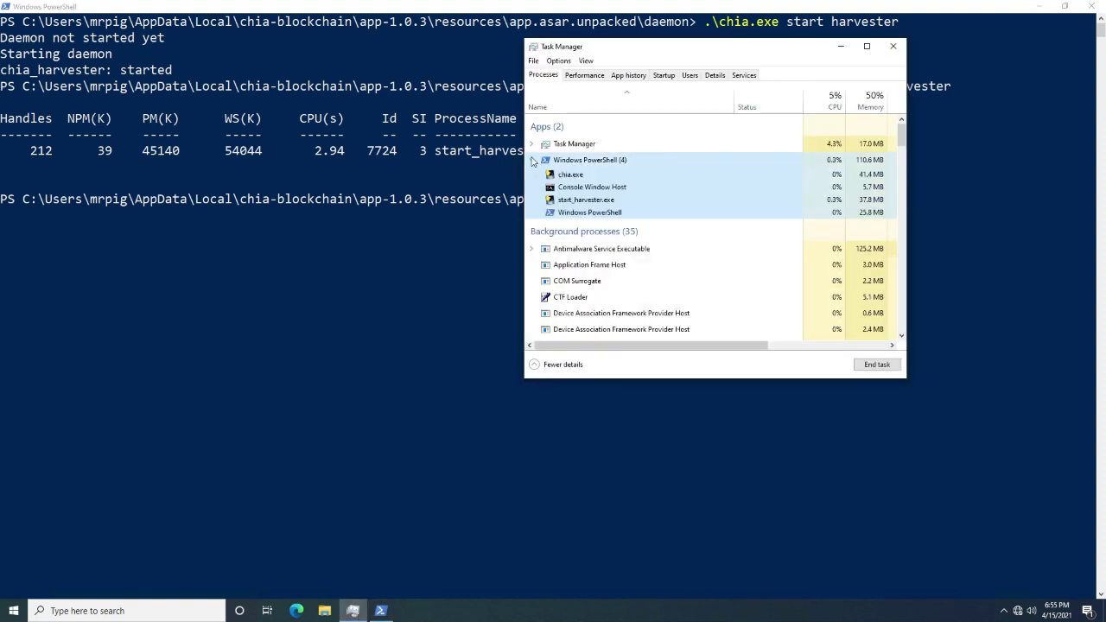
pyautogui.click(577, 201)
pyautogui.click(587, 163)
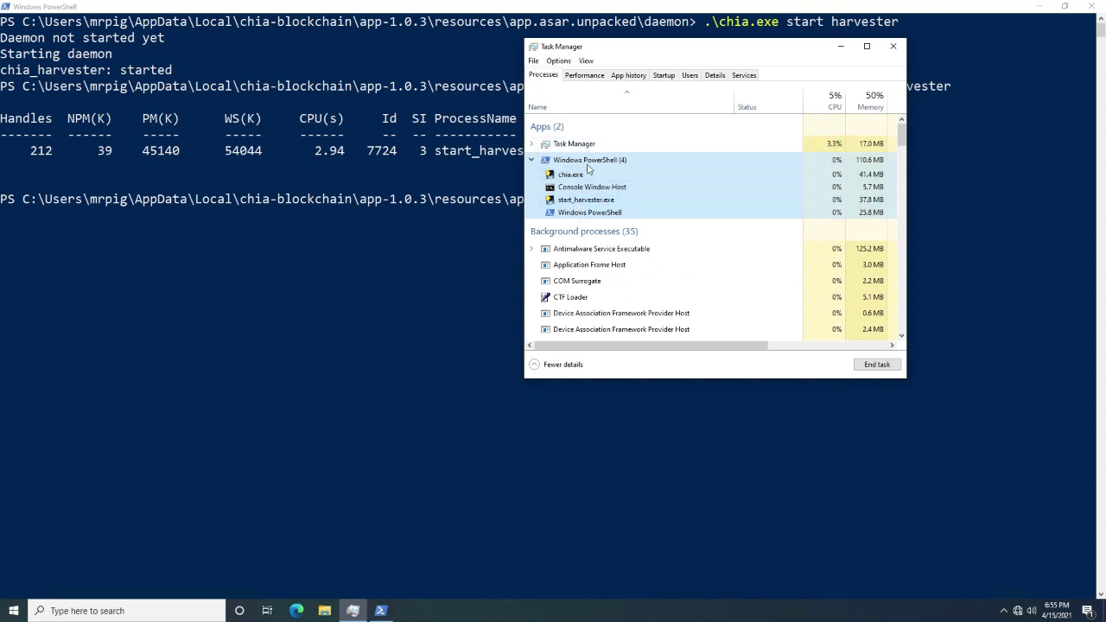
pyautogui.click(487, 260)
pyautogui.click(1090, 7)
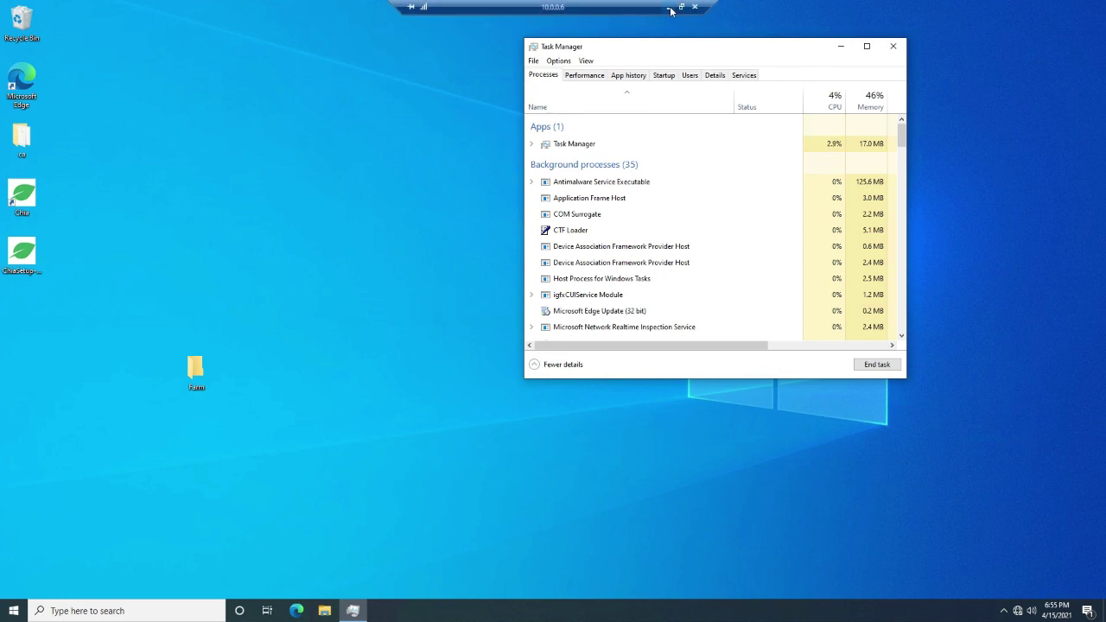
pyautogui.click(671, 9)
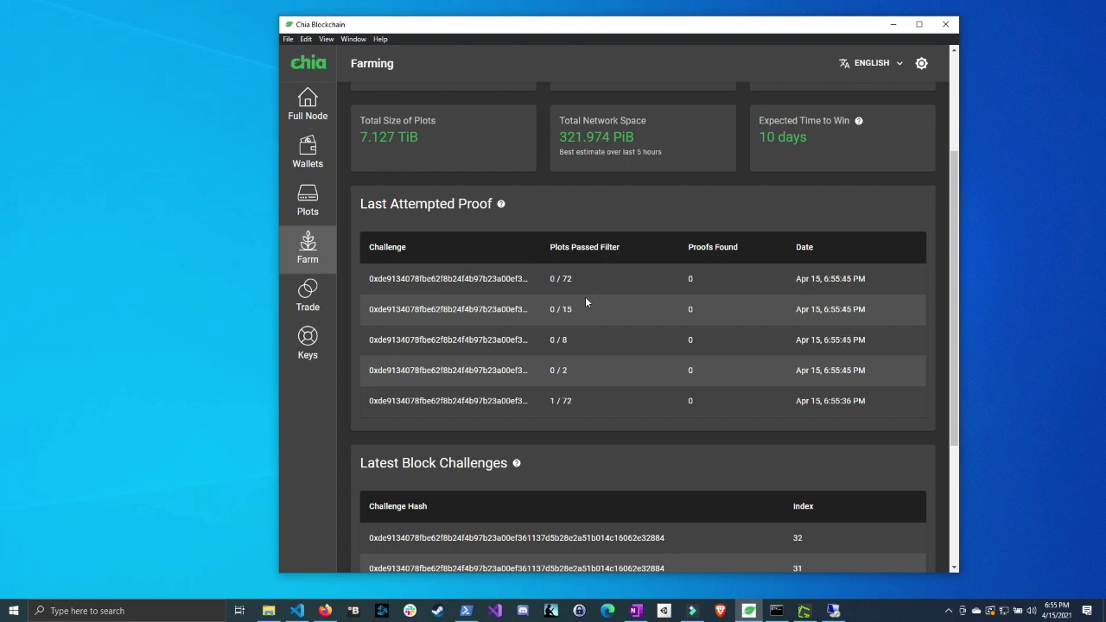
pyautogui.click(833, 610)
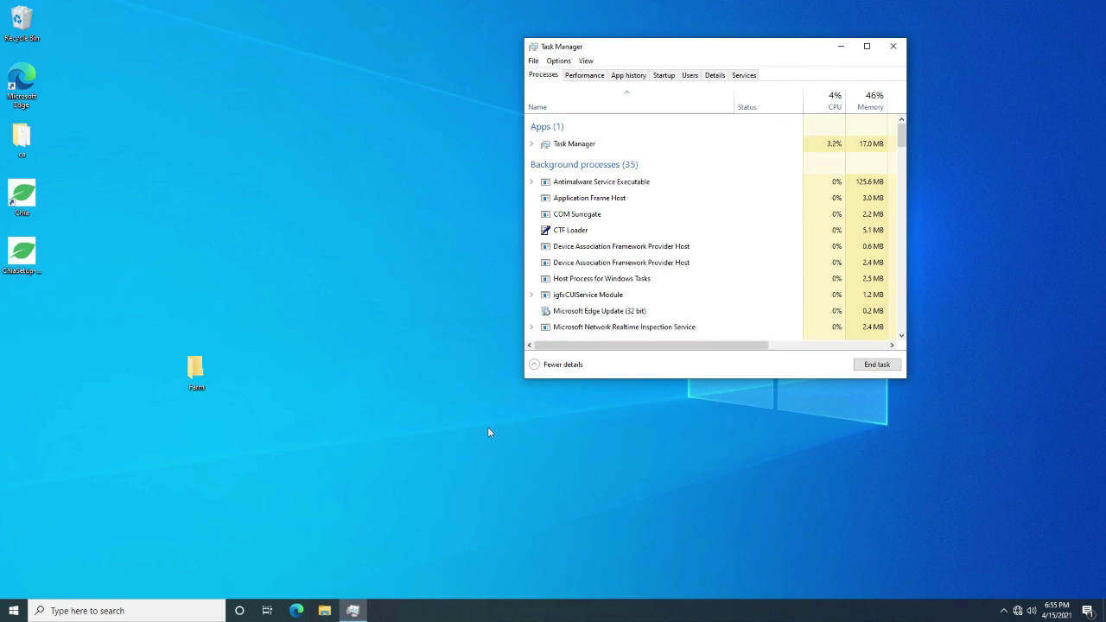
# - Launch Task Scheduler and expand the Task Scheduler Library
pyautogui.press('super')
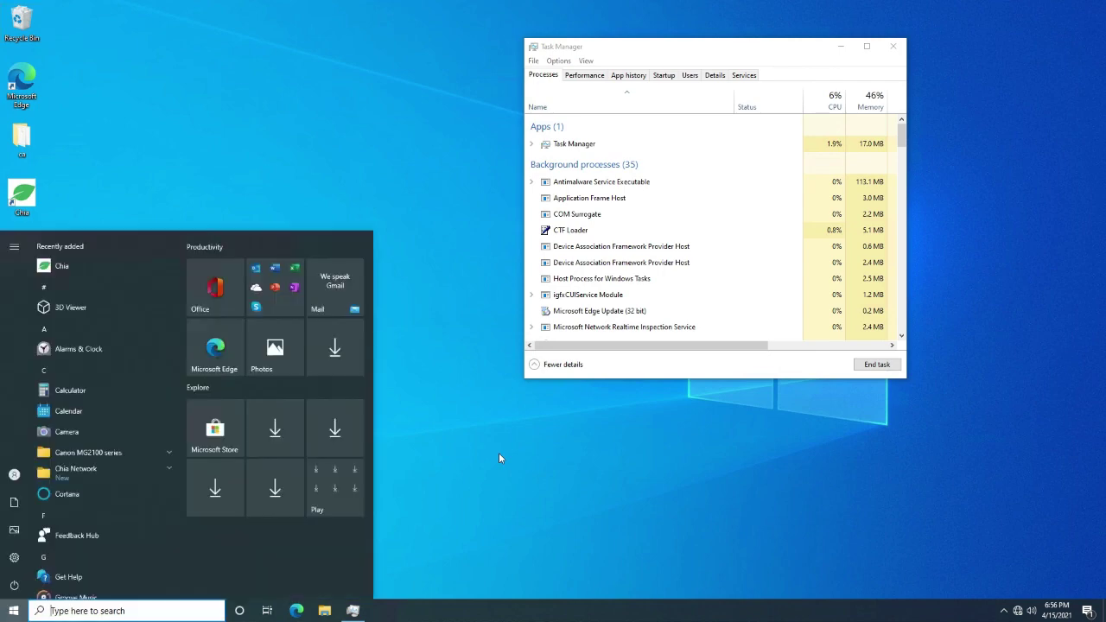
pyautogui.write('task')
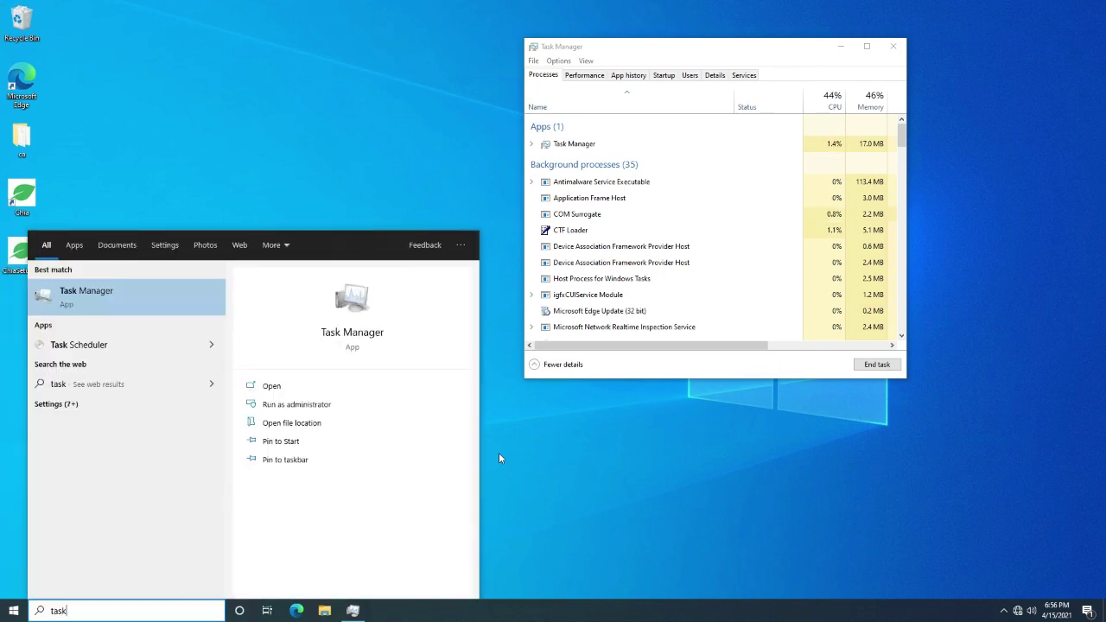
pyautogui.write(' sch')
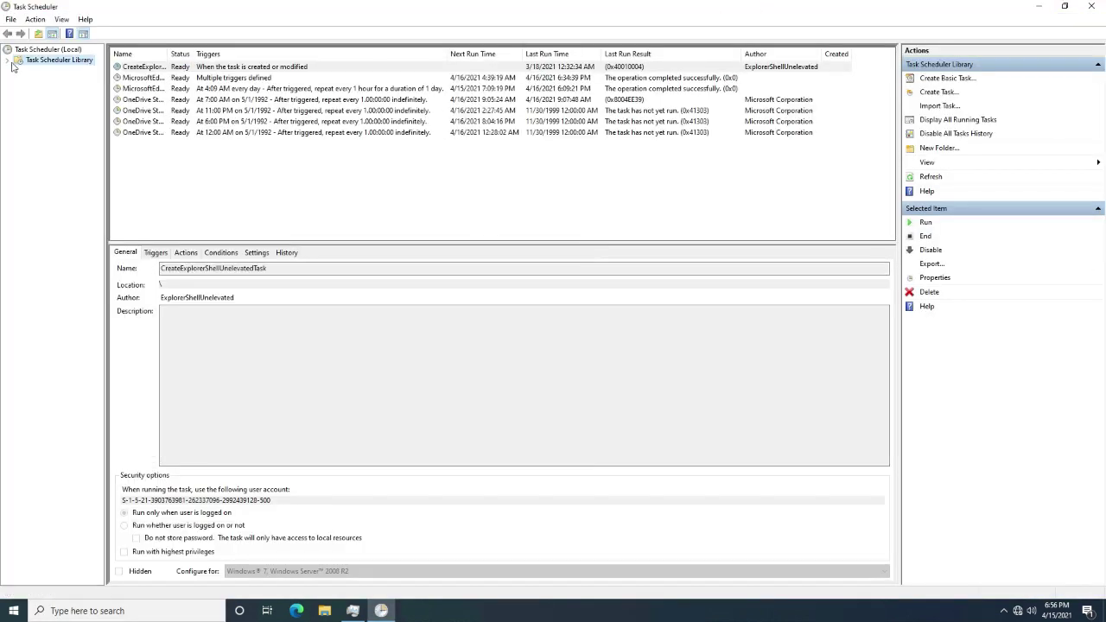
pyautogui.click(8, 61)
# - Try creating a 'Chia' folder, cancel since it already exists, and open it
pyautogui.click(35, 19)
pyautogui.click(65, 103)
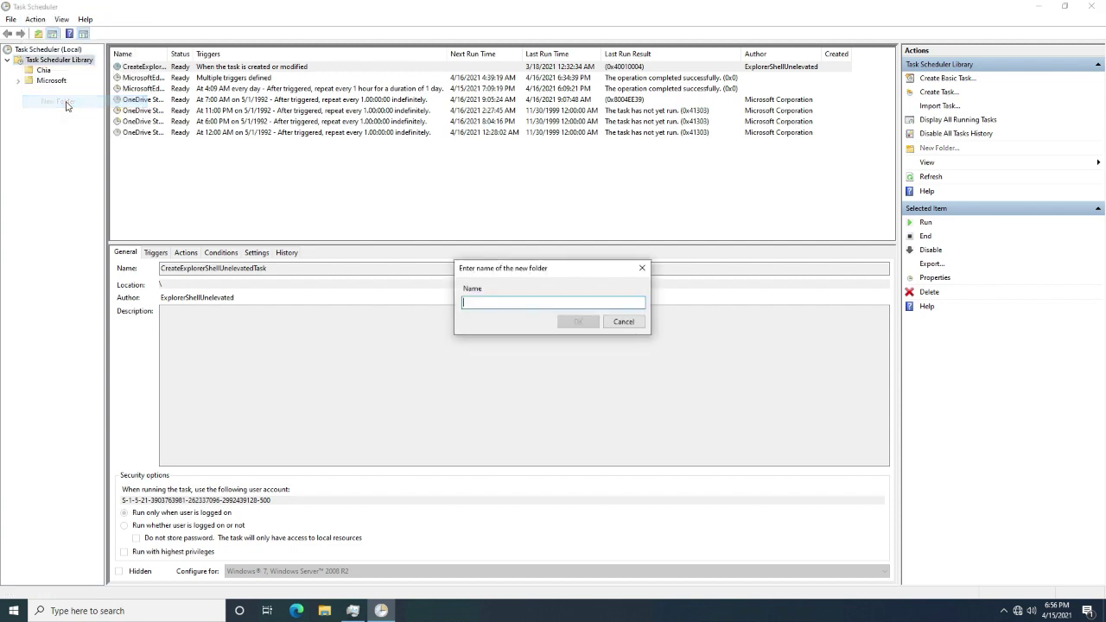
pyautogui.write('Chia')
pyautogui.press('Return')
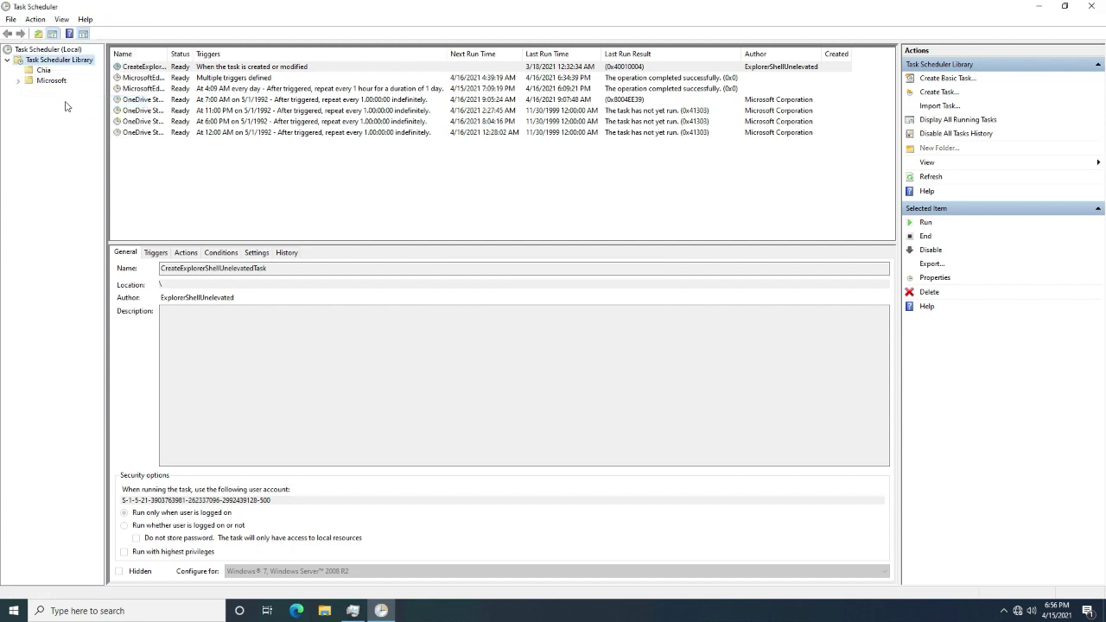
pyautogui.click(642, 346)
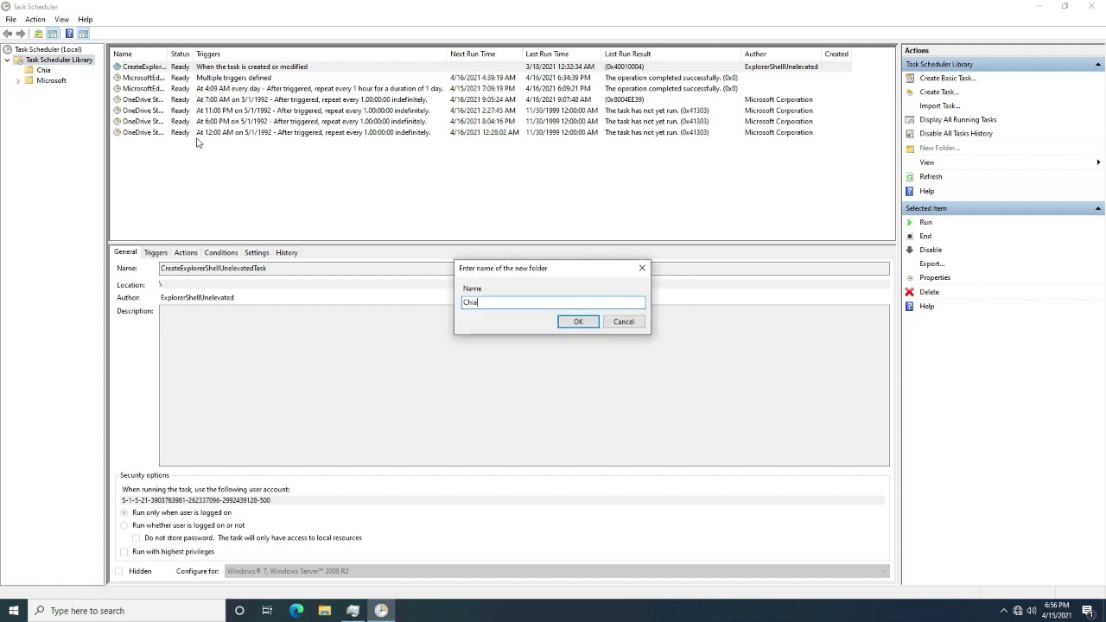
pyautogui.click(623, 321)
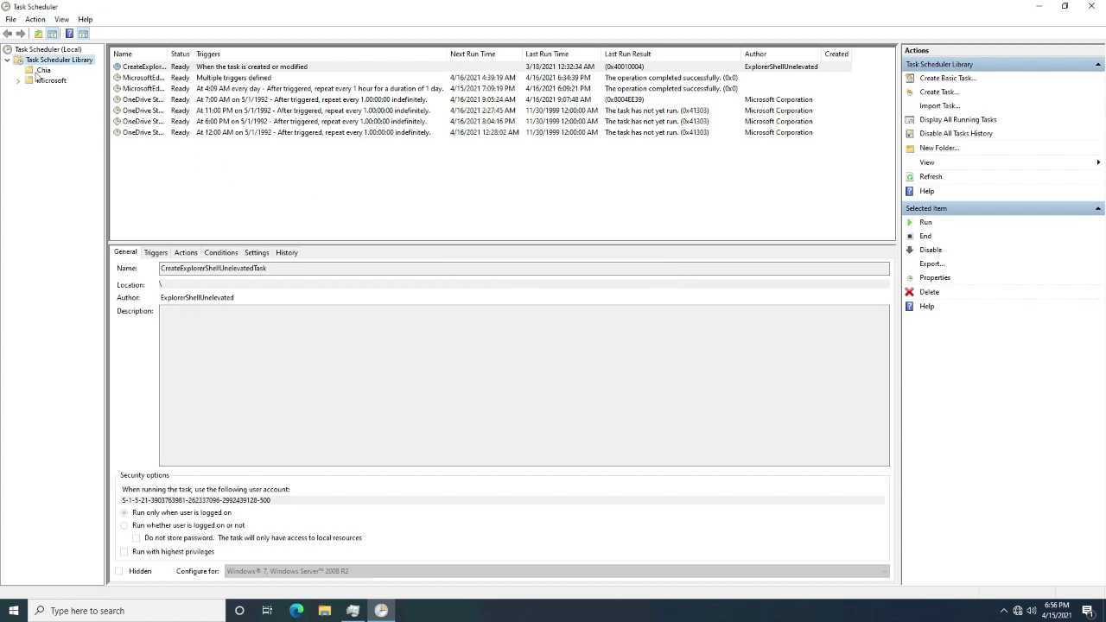
pyautogui.click(38, 72)
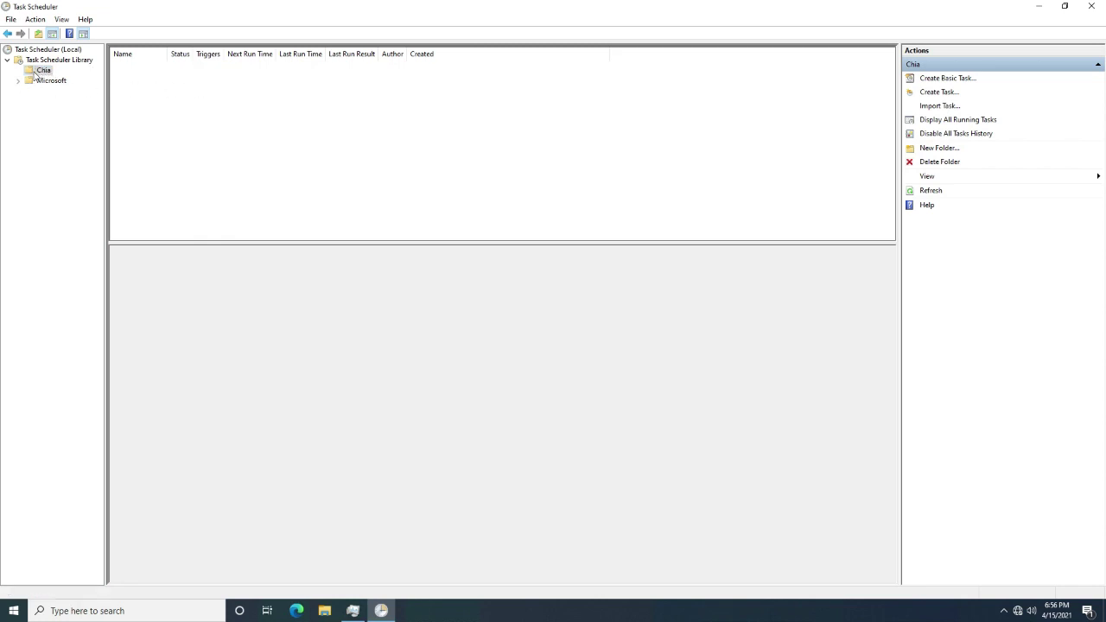
# - Create a new task named 'Chia Harvester' described as 'Starts the Chia Harvester'
pyautogui.rightClick(178, 101)
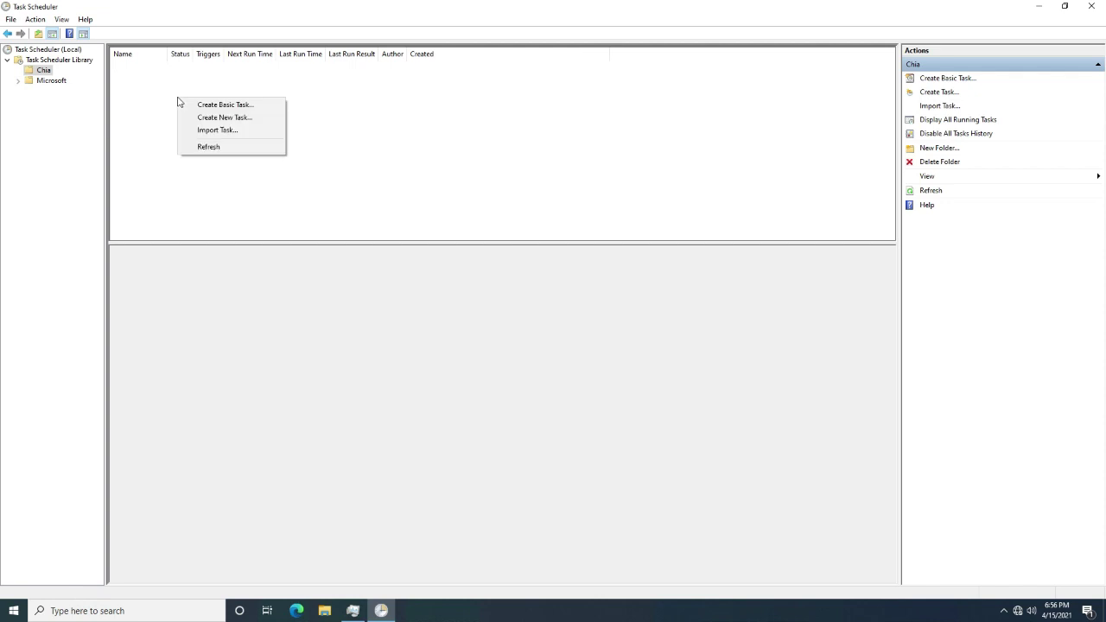
pyautogui.click(233, 120)
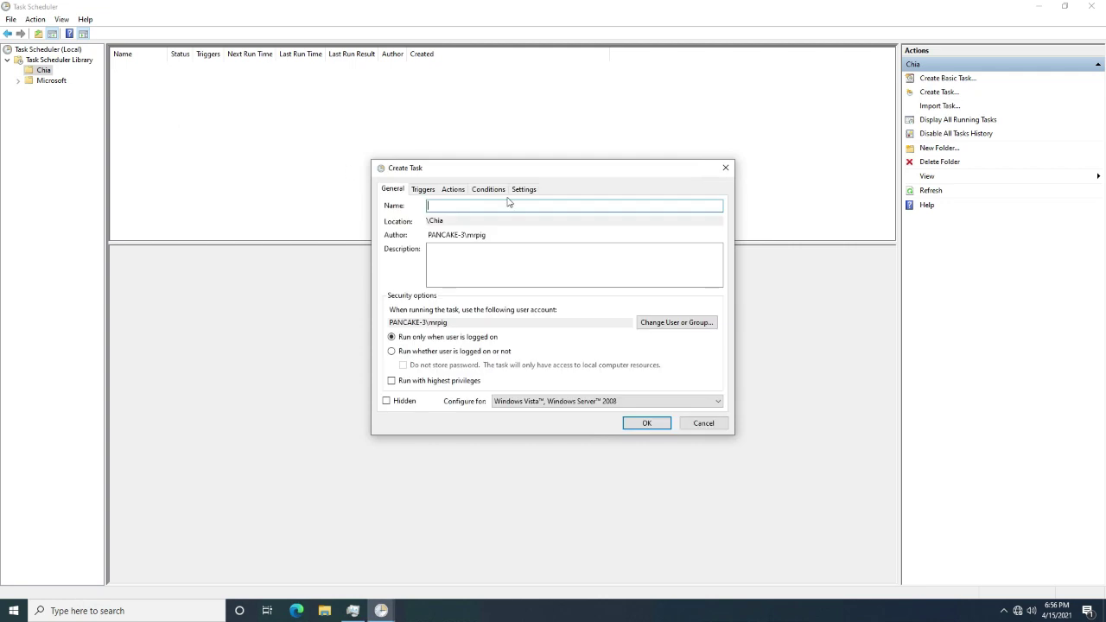
pyautogui.write('CHia')
pyautogui.press('BackSpace')
pyautogui.write('rvester')
pyautogui.press('Tab')
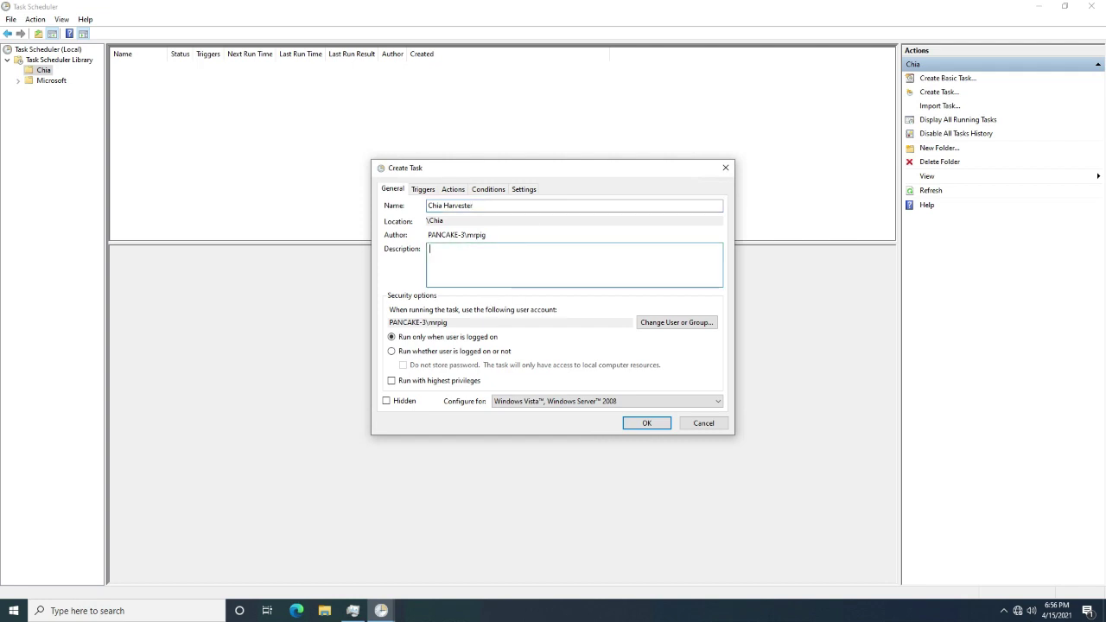
pyautogui.write('Starts t')
pyautogui.write('he Chia Harvester')
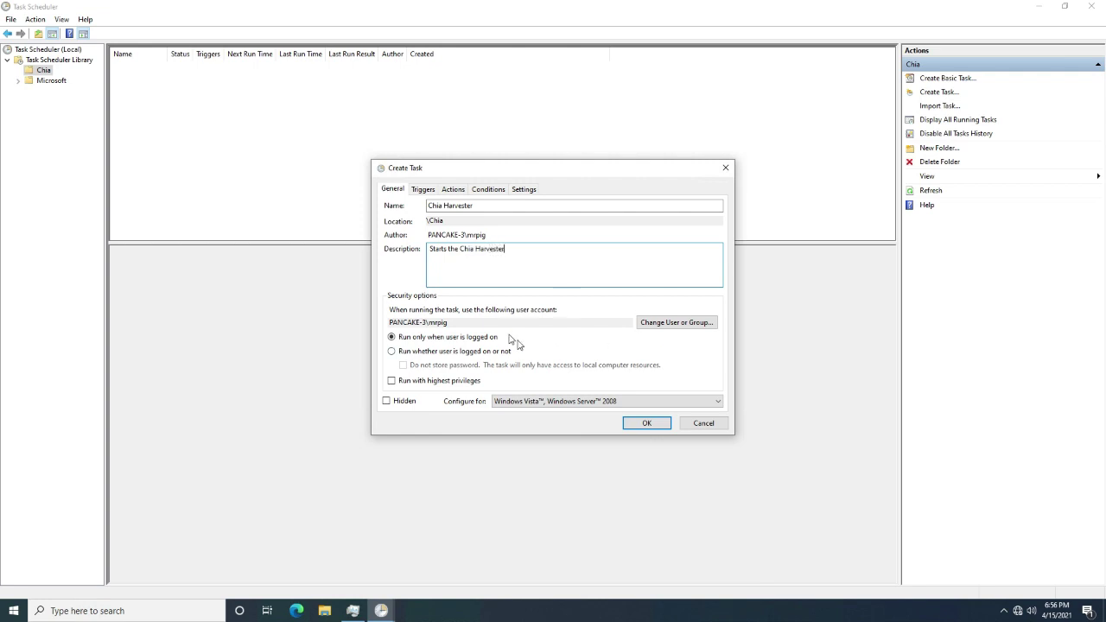
# - Set the task to run whether the user is logged on or not, configured for Windows 10
pyautogui.click(400, 355)
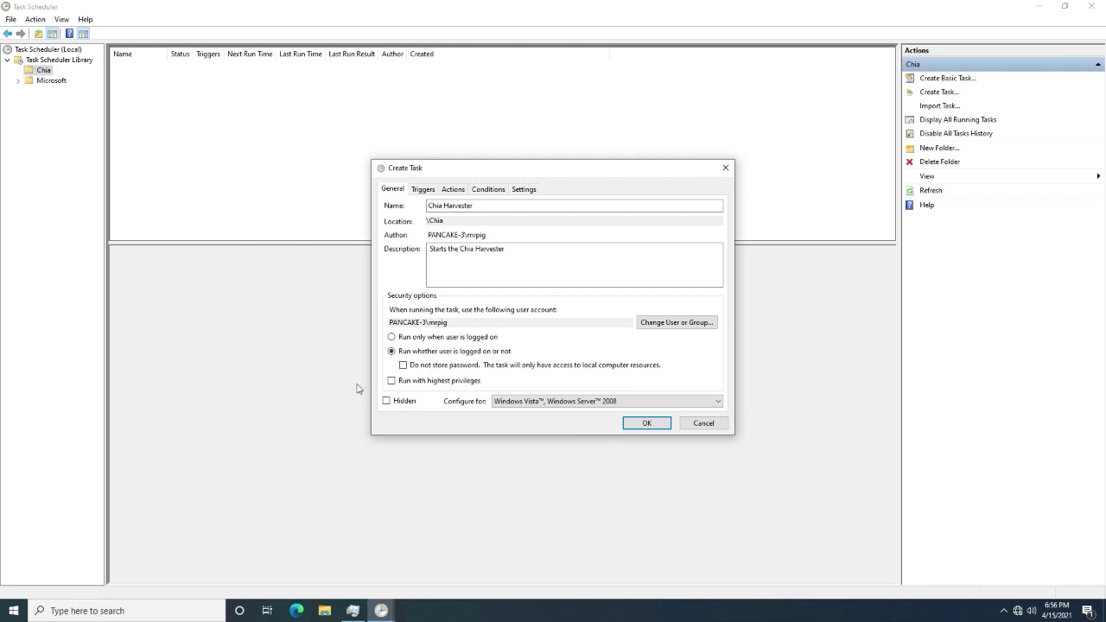
pyautogui.click(557, 401)
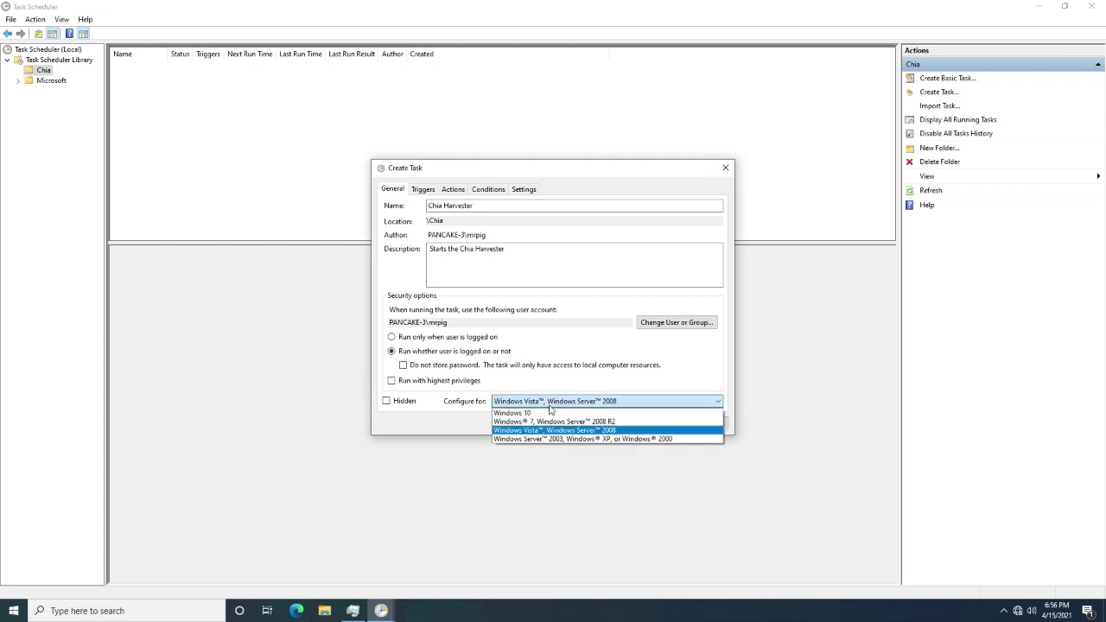
pyautogui.click(511, 414)
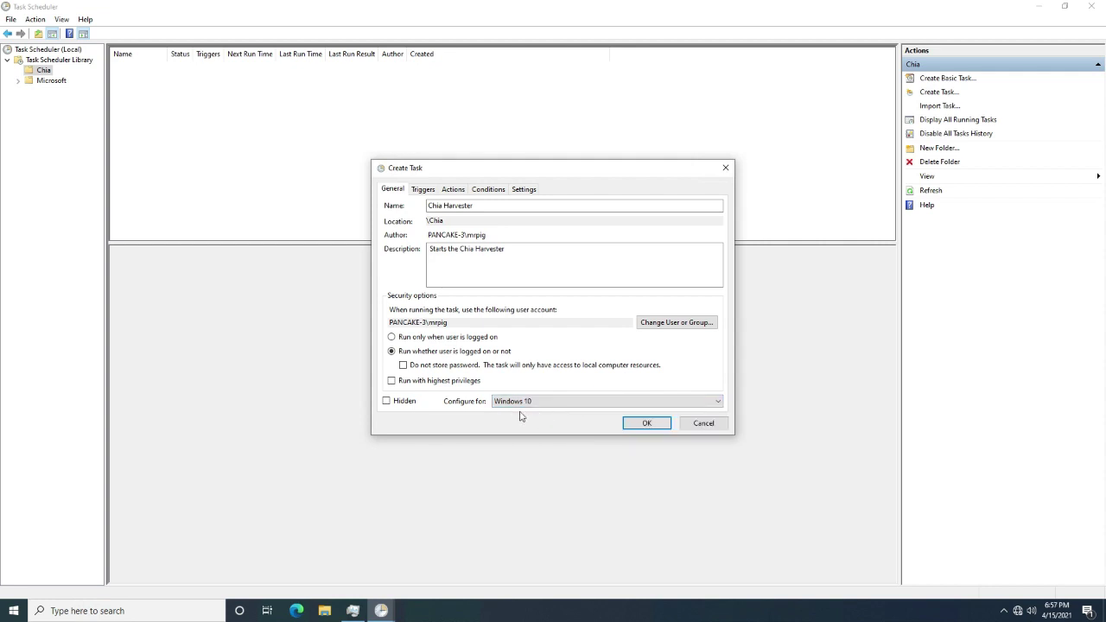
# - Add a trigger that begins the task At startup
pyautogui.click(424, 189)
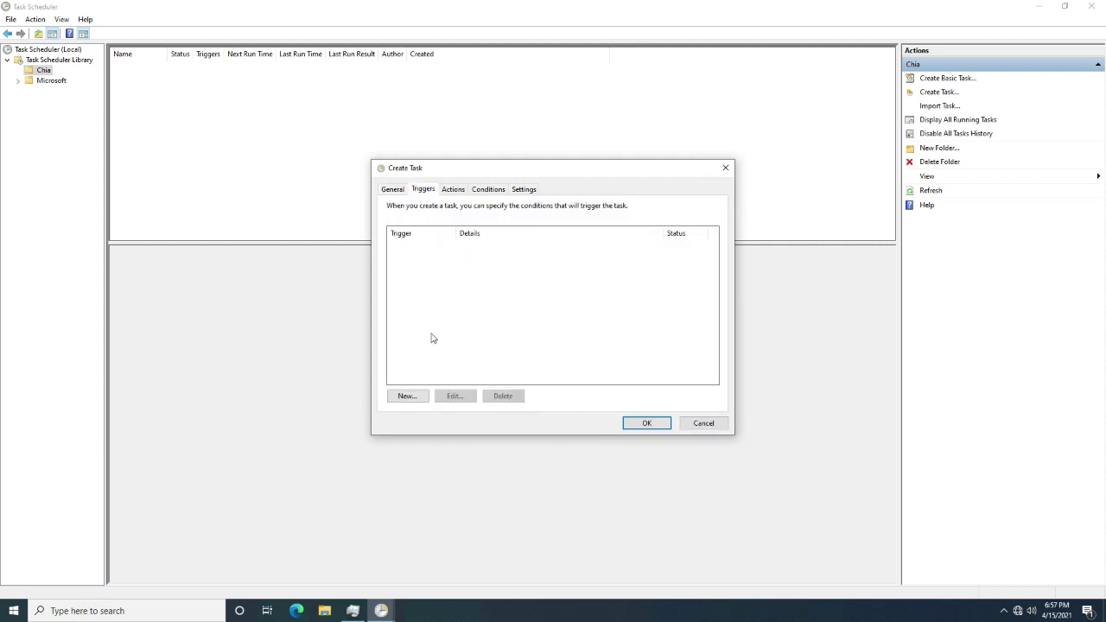
pyautogui.click(416, 398)
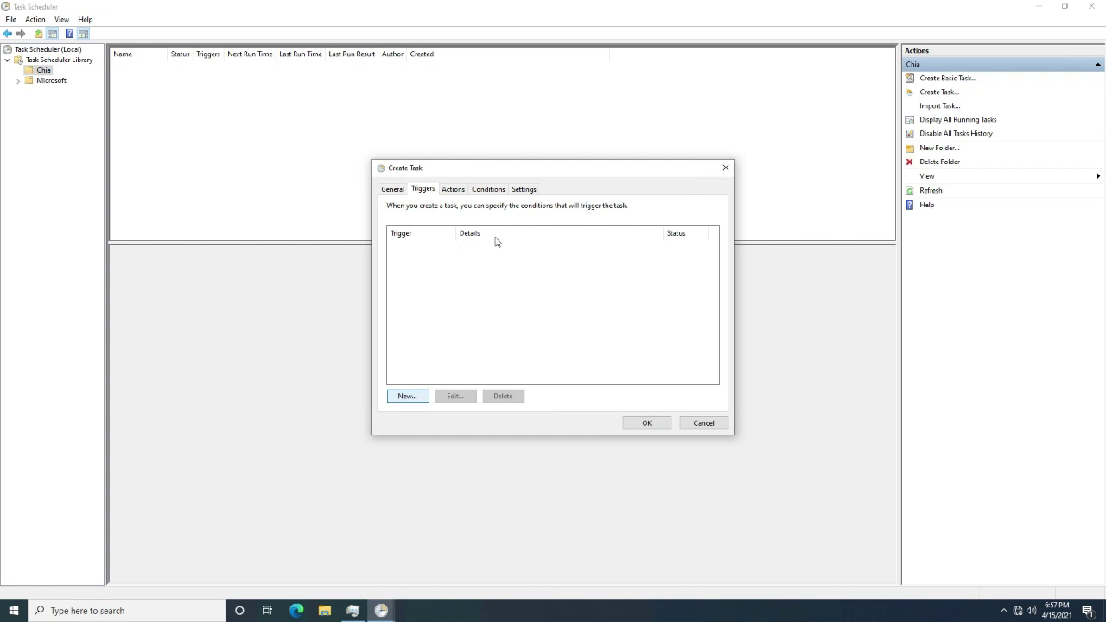
pyautogui.click(504, 180)
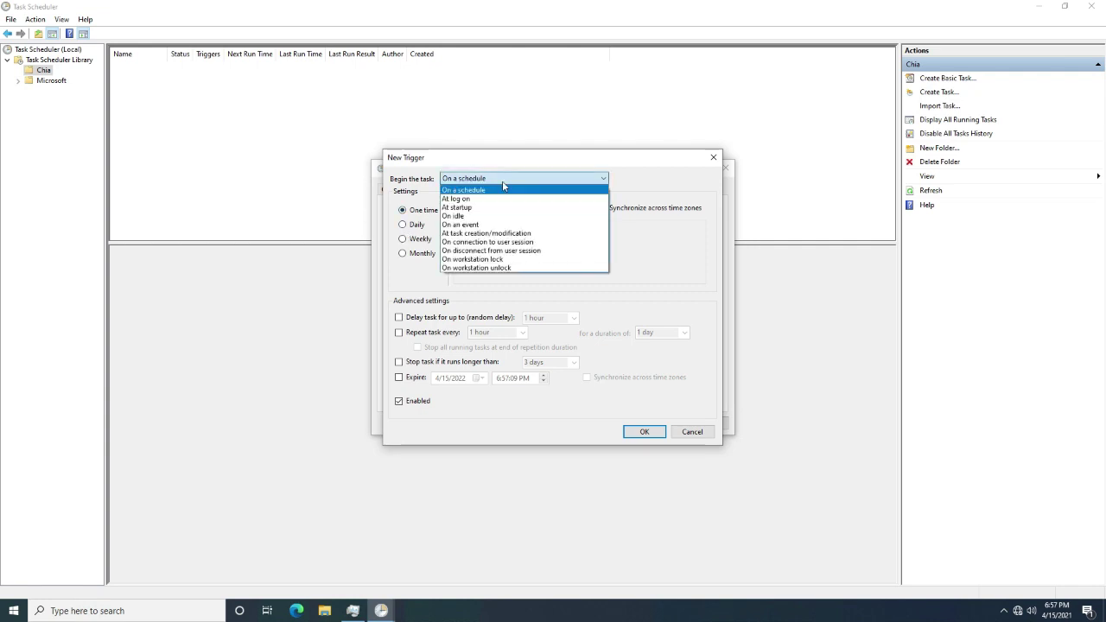
pyautogui.click(469, 210)
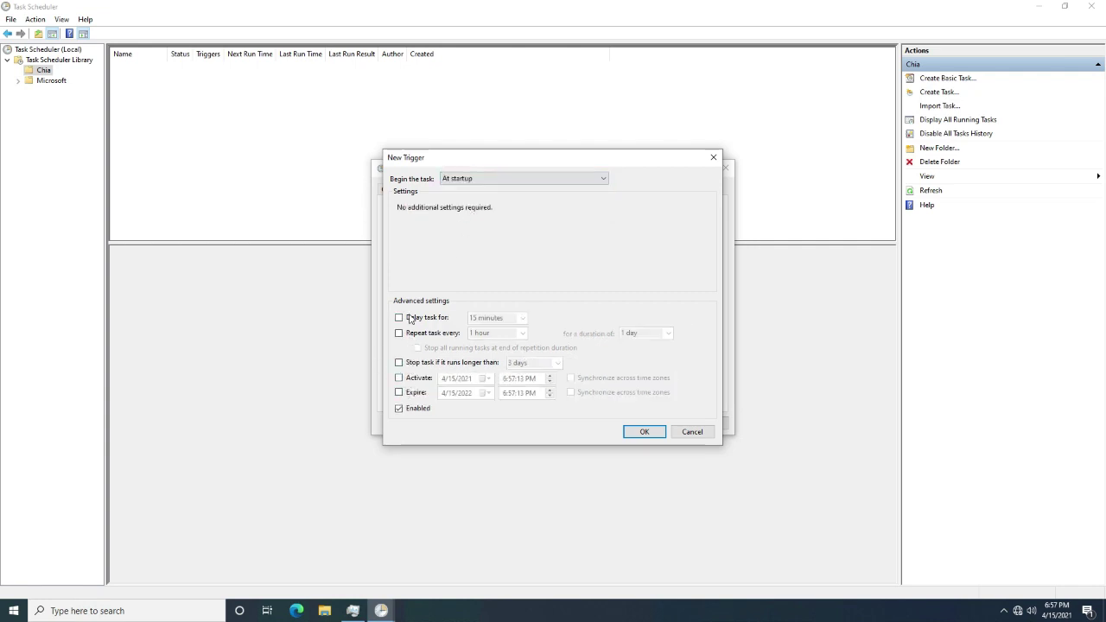
pyautogui.click(639, 431)
# - Add a Start a program action running powershell.exe with arguments '-executionpolicy bypass'
pyautogui.click(465, 192)
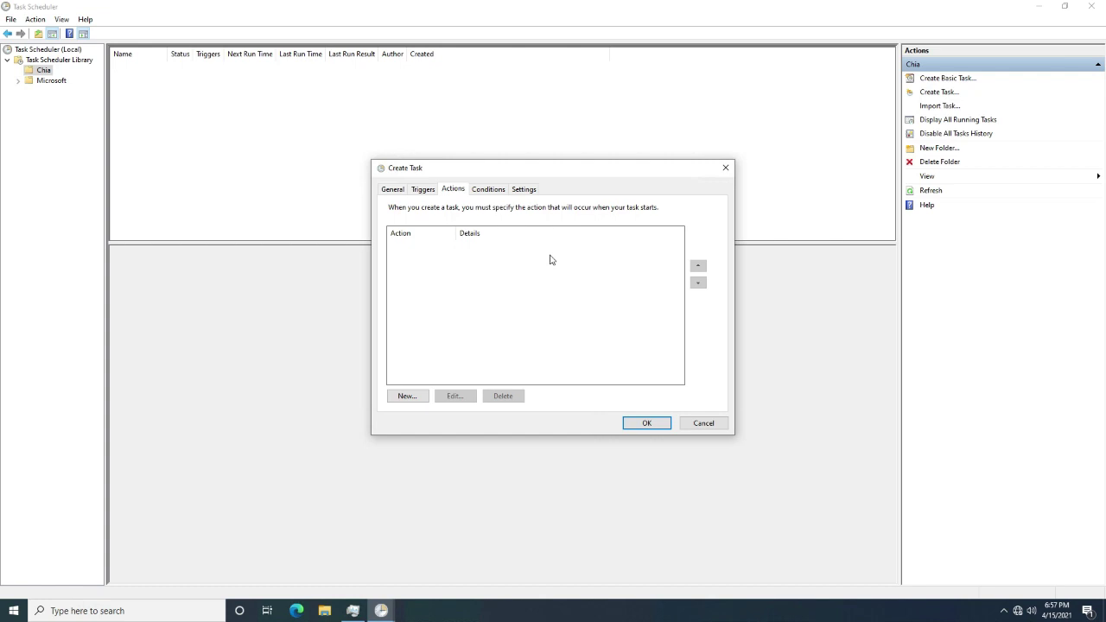
pyautogui.click(407, 396)
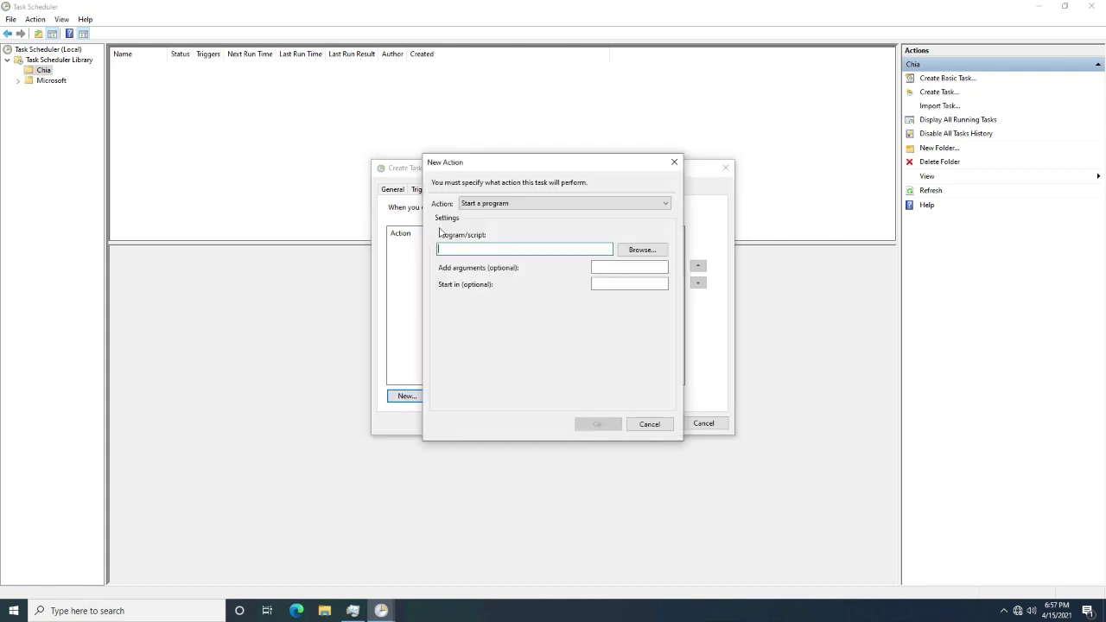
pyautogui.write('powershell.exe')
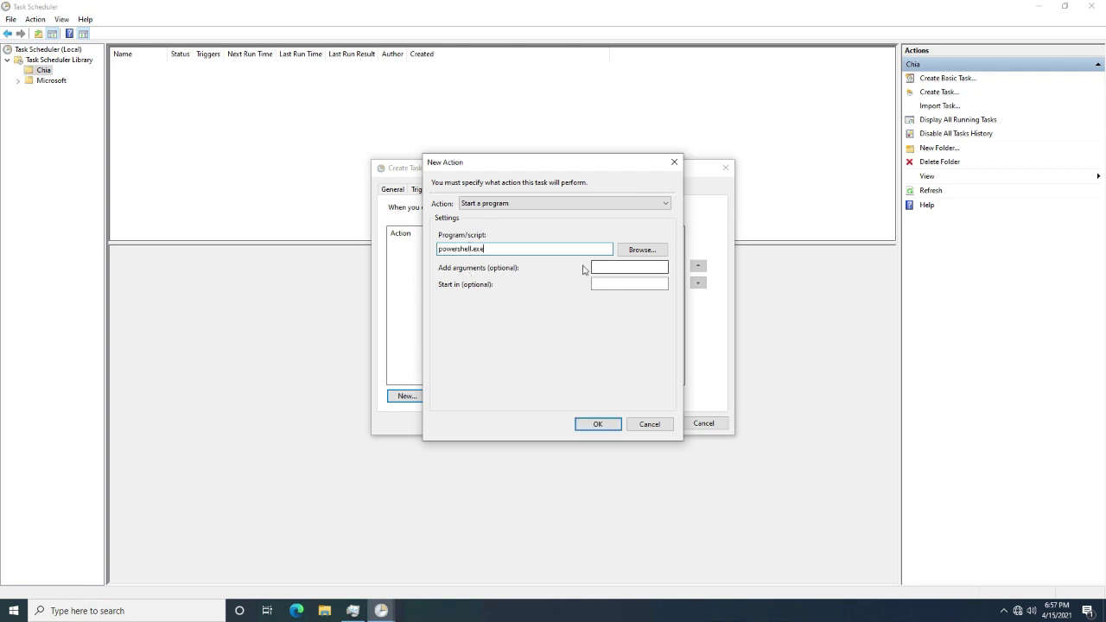
pyautogui.click(622, 267)
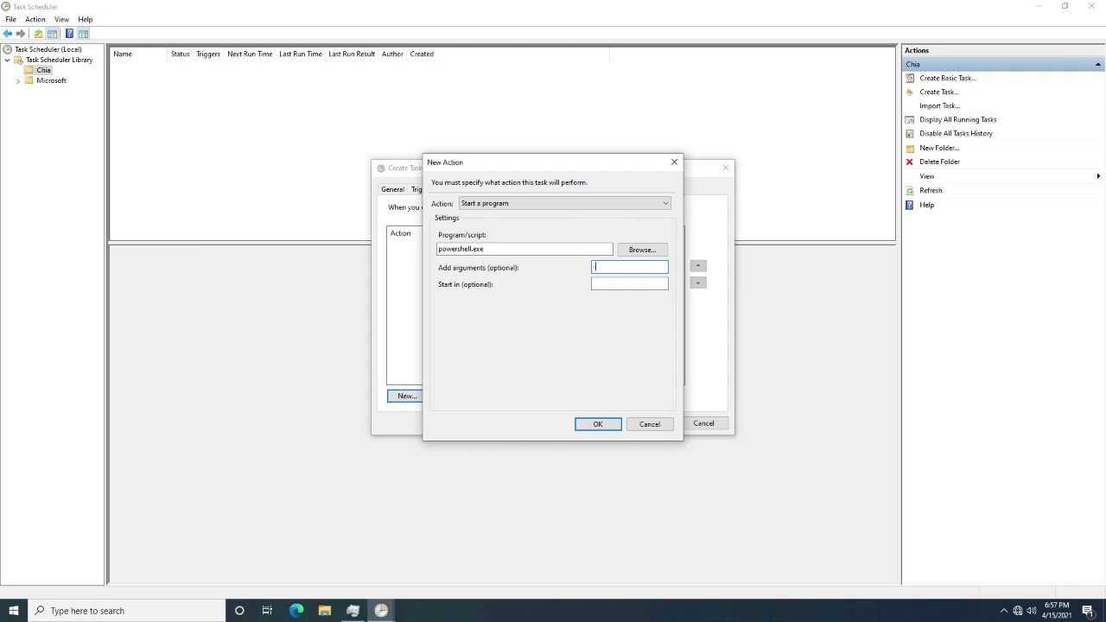
pyautogui.write('-executionpolicy bypass')
# - Open Windows PowerShell and run 'powershell /?' to list its command-line options
pyautogui.press('super')
pyautogui.write('powershell')
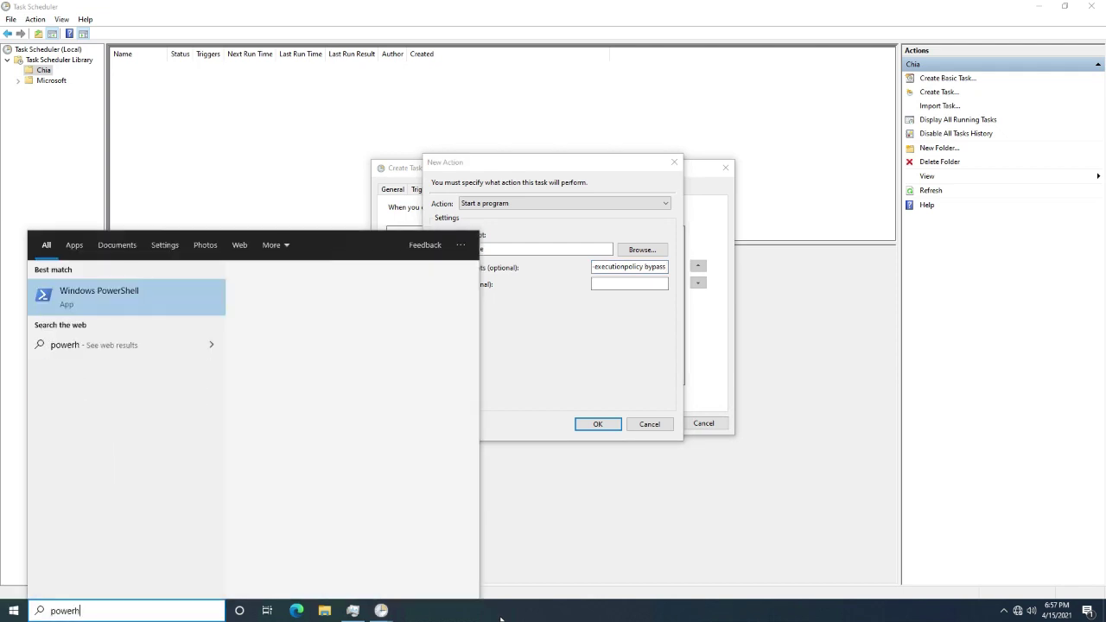
pyautogui.press('Escape')
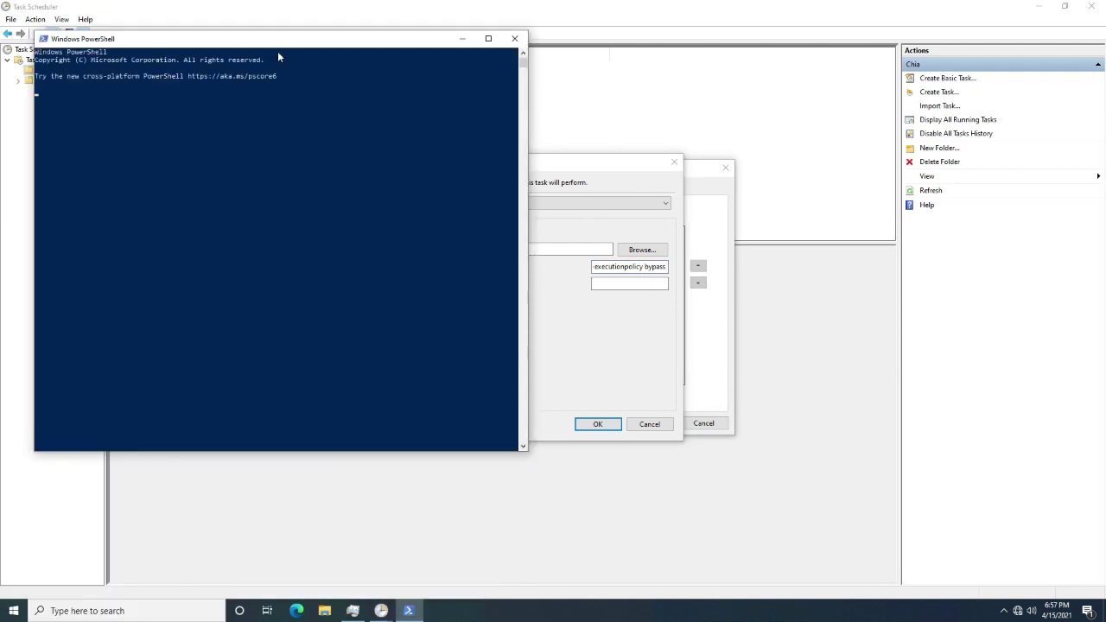
pyautogui.write('power')
pyautogui.write('hell /?')
pyautogui.press('Return')
# - Scroll the help to find the -NonInteractive option, then minimize PowerShell
pyautogui.scroll(1, 319, 263)
pyautogui.scroll(2, 321, 268)
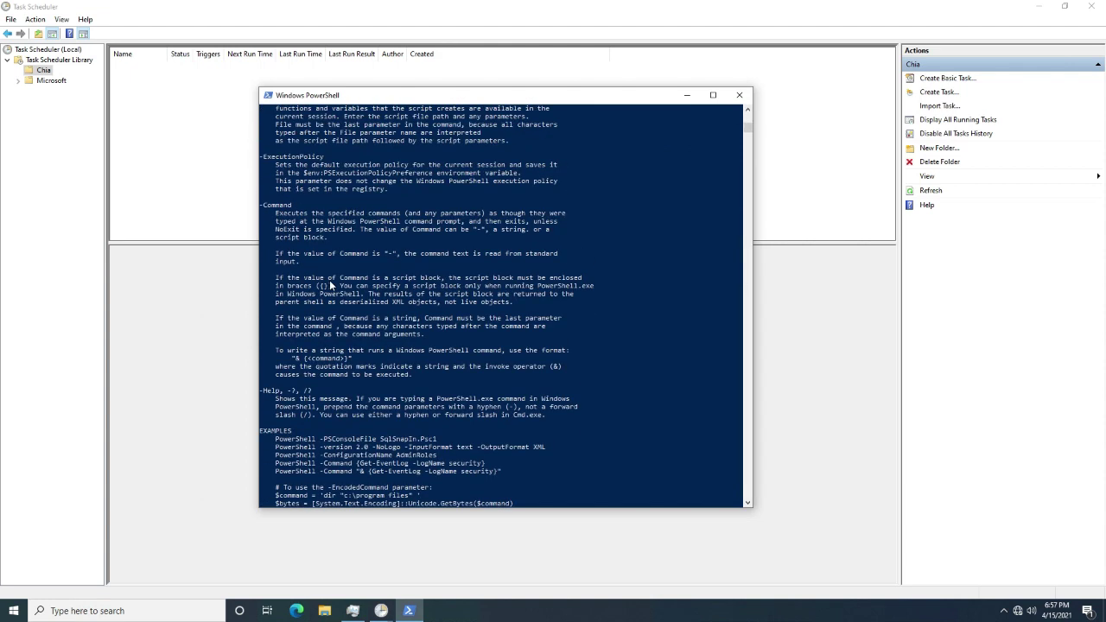
pyautogui.scroll(1, 320, 287)
pyautogui.scroll(2, 316, 285)
pyautogui.scroll(2, 309, 279)
pyautogui.scroll(2, 306, 275)
pyautogui.scroll(2, 302, 274)
pyautogui.moveTo(260, 229); pyautogui.dragTo(317, 230)
pyautogui.hotkey('ctrl', 'c')
pyautogui.scroll(4, 320, 224)
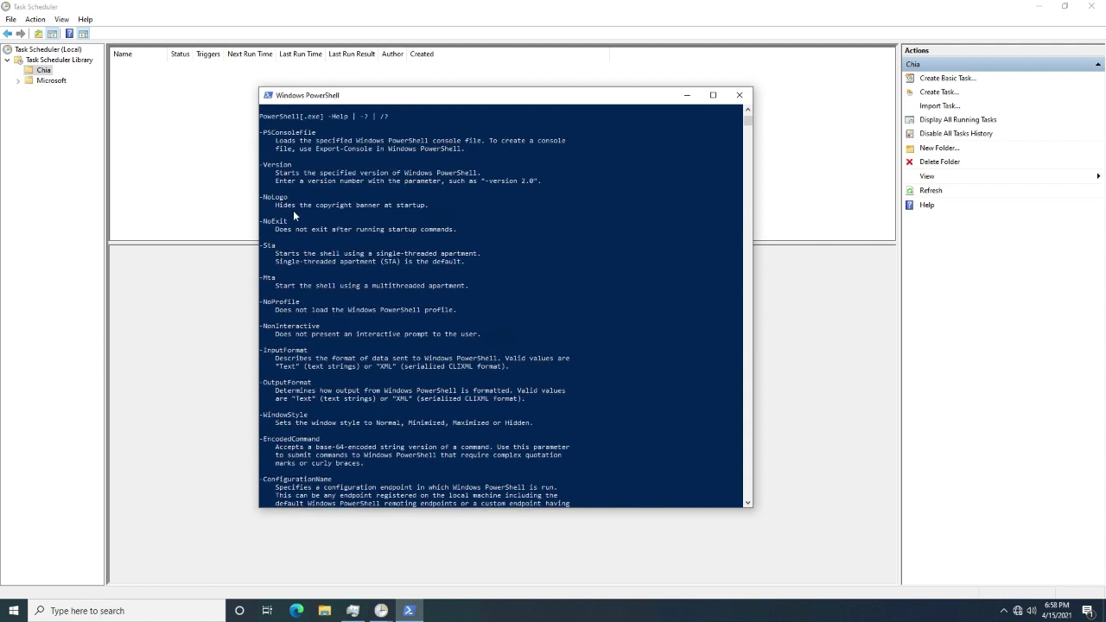
pyautogui.scroll(3, 315, 229)
pyautogui.scroll(2, 319, 223)
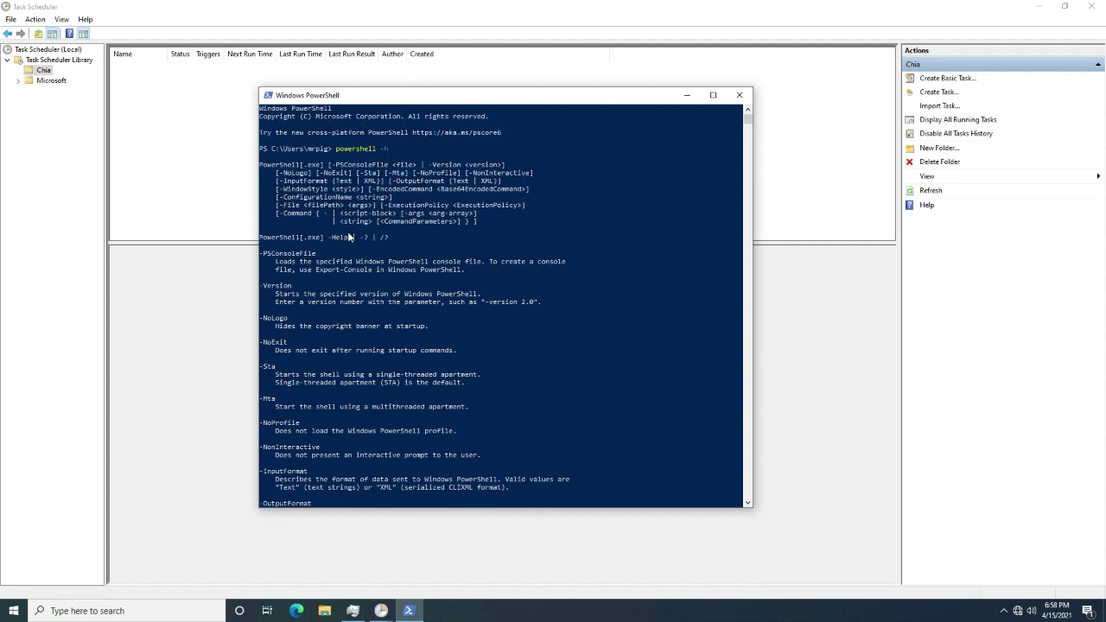
pyautogui.click(688, 97)
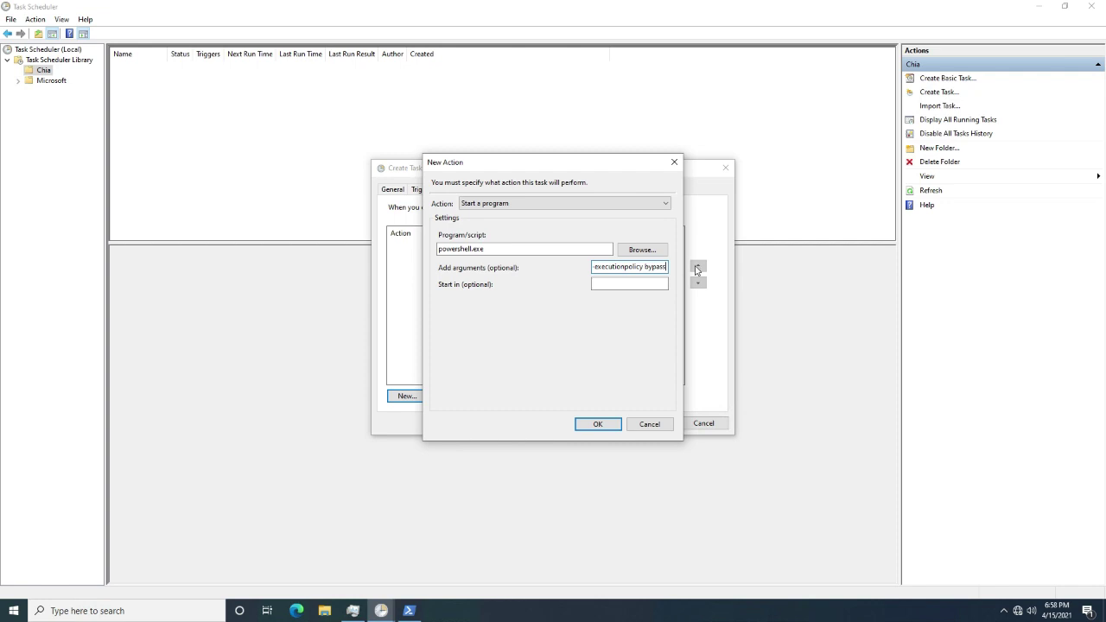
# - Append -NonInteractive to the arguments and copy -NoExit from the PowerShell help
pyautogui.write('-NonInteractive')
pyautogui.write(' -comma')
pyautogui.press('BackSpace')
pyautogui.press('BackSpace')
pyautogui.press('BackSpace')
pyautogui.press('BackSpace')
pyautogui.press('BackSpace')
pyautogui.press('BackSpace')
pyautogui.press('BackSpace')
pyautogui.click(408, 615)
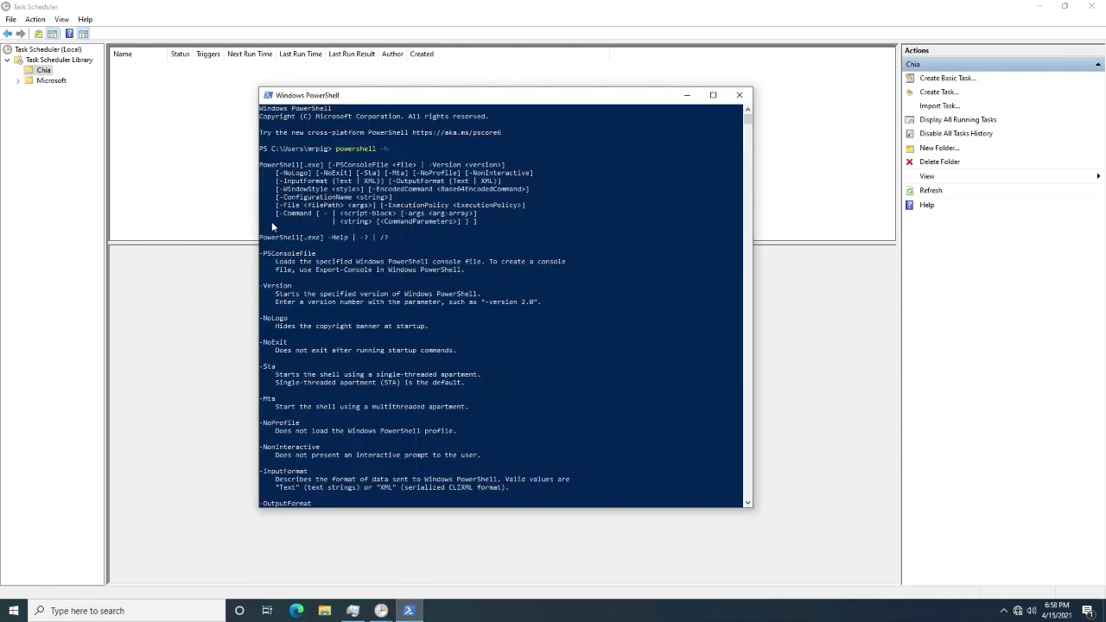
pyautogui.click(261, 344)
pyautogui.moveTo(261, 343); pyautogui.dragTo(287, 344)
pyautogui.hotkey('ctrl', 'c')
# - Paste -NoExit into the arguments and append "-command '"
pyautogui.click(686, 95)
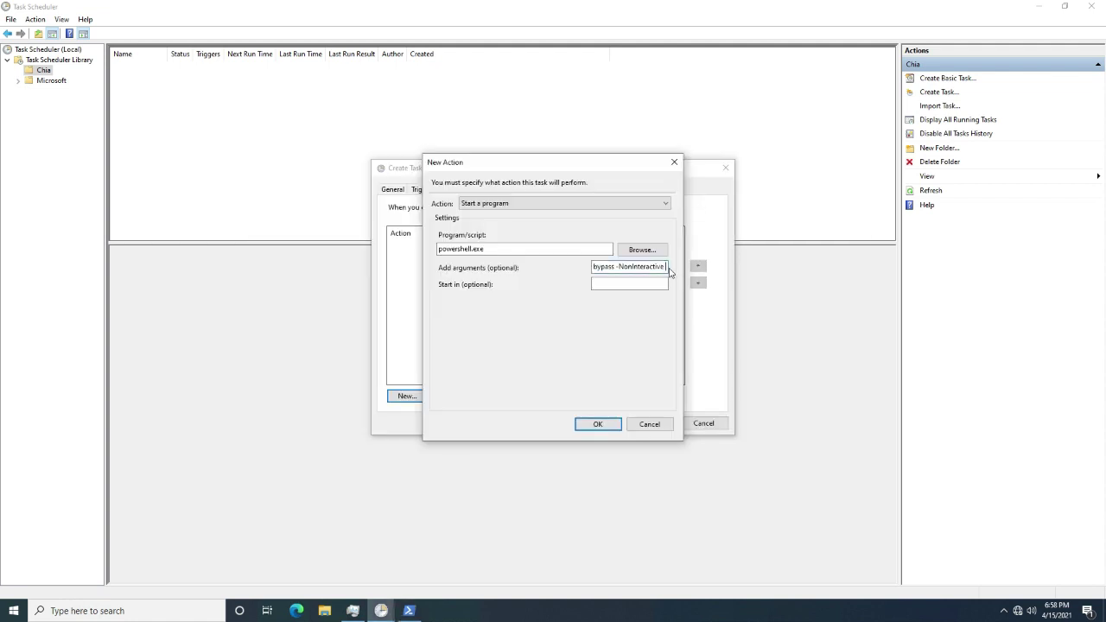
pyautogui.hotkey('ctrl', 'v')
pyautogui.press('Tab')
pyautogui.write('-command')
pyautogui.write(" '")
# - Change the PowerShell directory to the chia-blockchain app-1.0.3 app.asar.unpacked folder
pyautogui.click(410, 610)
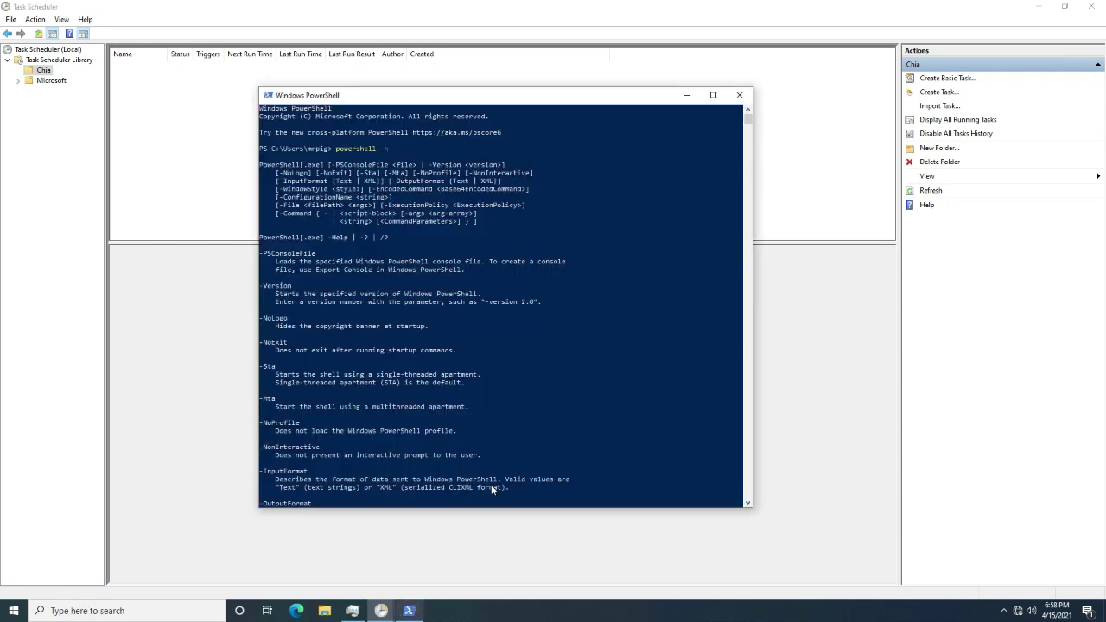
pyautogui.click(504, 375)
pyautogui.press('Escape')
pyautogui.write('Get-Process -Name start_harvester')
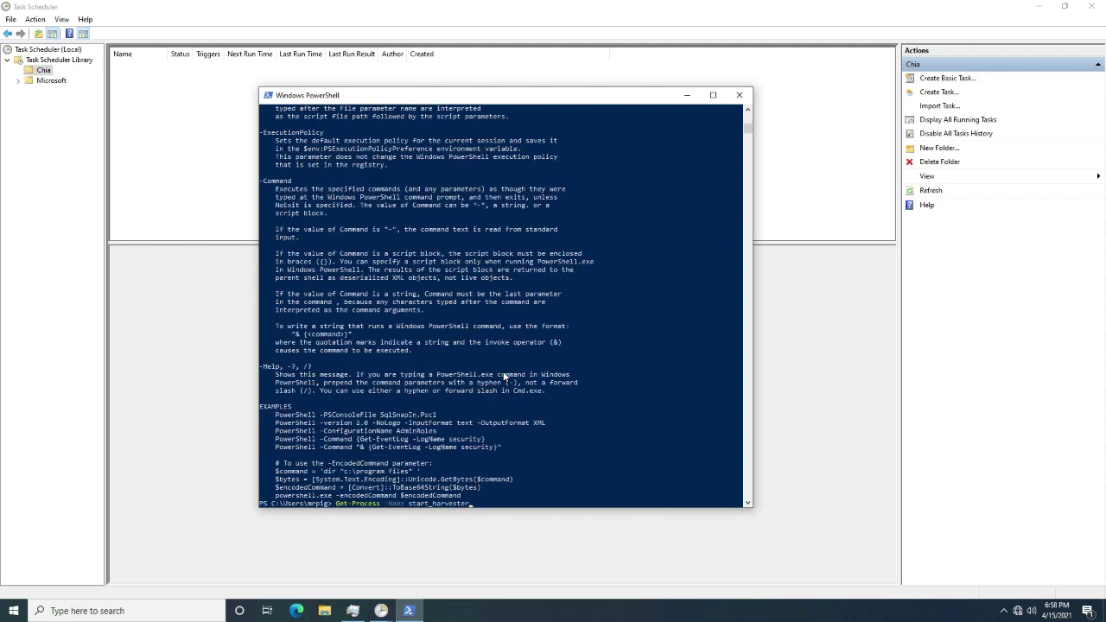
pyautogui.write('.\\chia.exe start harvester')
pyautogui.press('Escape')
pyautogui.write('cd C:\\Users\\mrpig\\AppData\\Local\\chia-blockchain\\app-1.0.3\\resources\\app.asar.unpacked\\daemon\\')
pyautogui.press('Return')
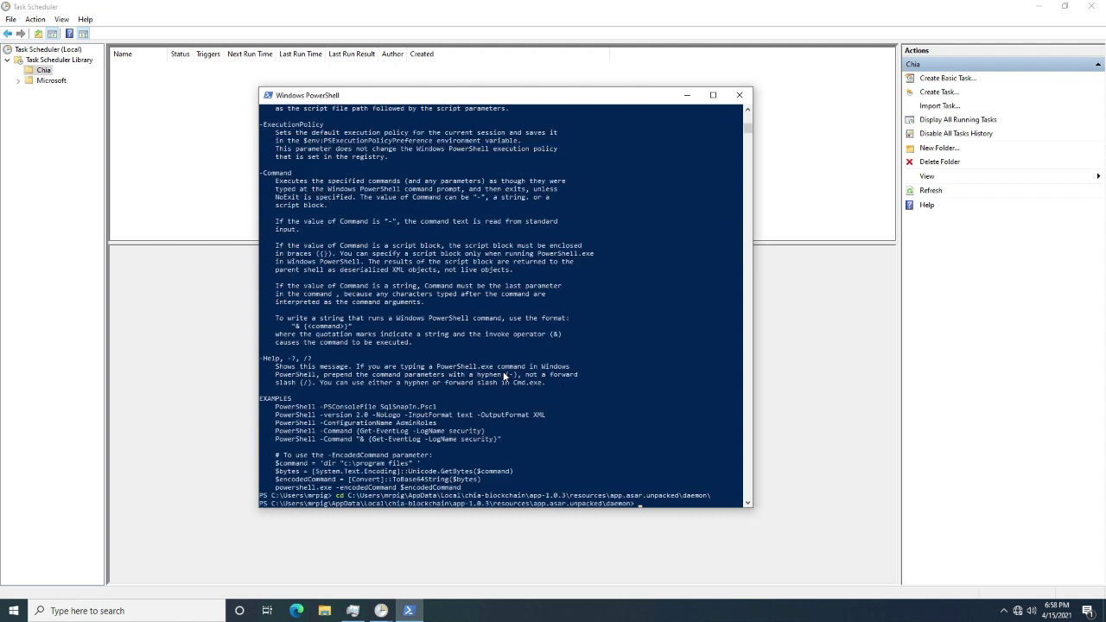
# - Recall .\chia.exe start harvester at the prompt and copy the daemon folder path
pyautogui.write('Get-Process -Name start_harvester')
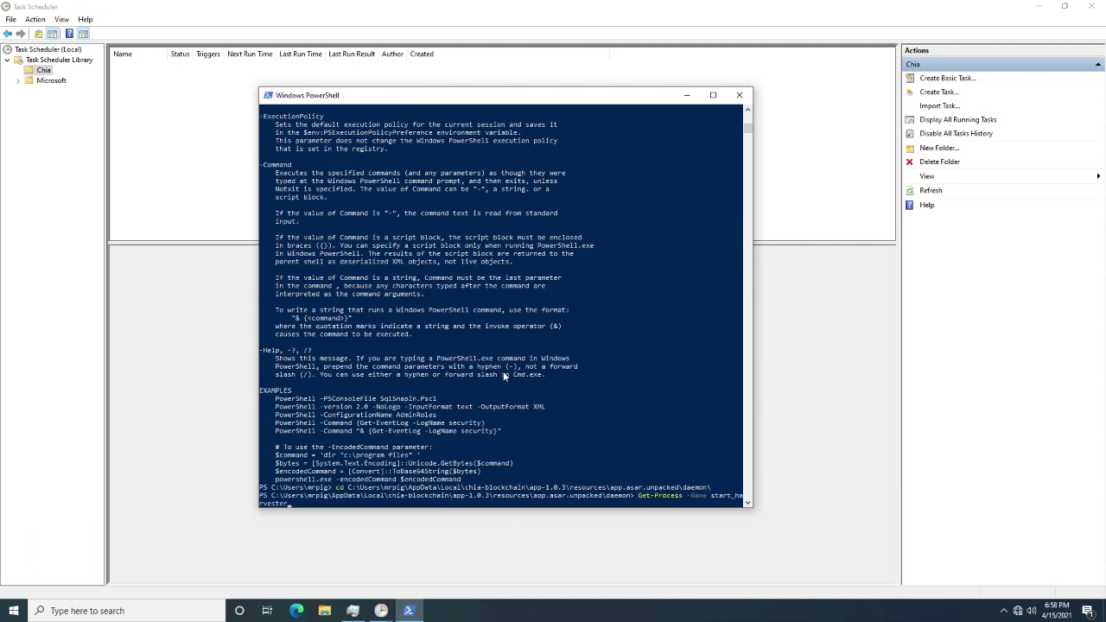
pyautogui.press('Up')
pyautogui.press('Up')
pyautogui.moveTo(269, 497); pyautogui.dragTo(615, 497)
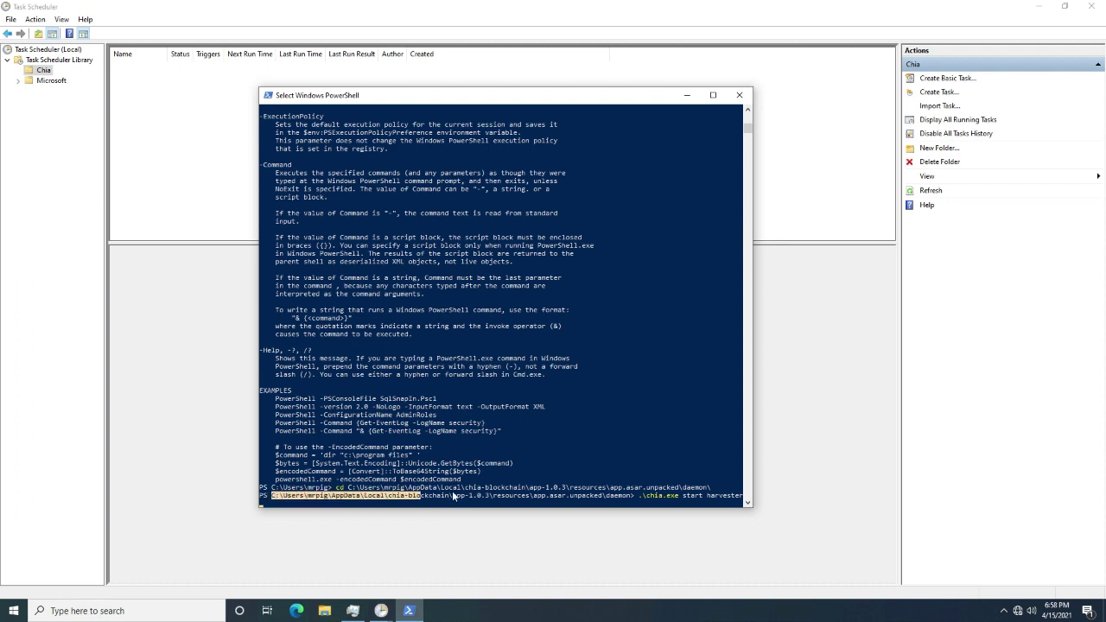
pyautogui.rightClick(629, 493)
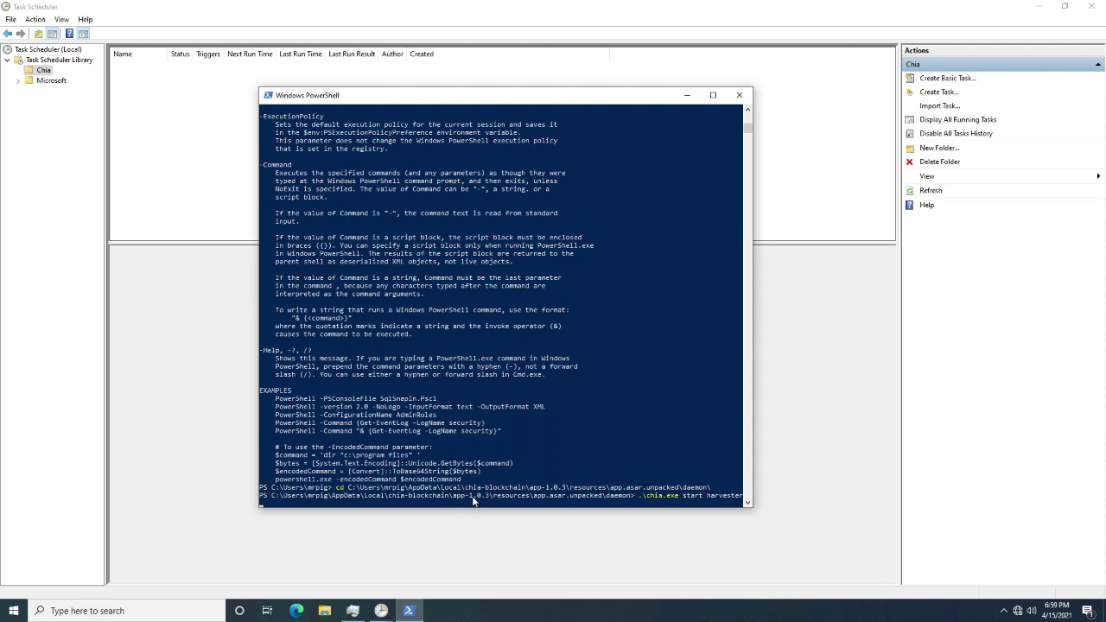
pyautogui.moveTo(450, 495); pyautogui.dragTo(490, 496)
# - Add a quote, the daemon folder path and a trailing backslash to the action's arguments
pyautogui.click(611, 487)
pyautogui.click(687, 95)
pyautogui.write("'")
pyautogui.hotkey('ctrl', 'v')
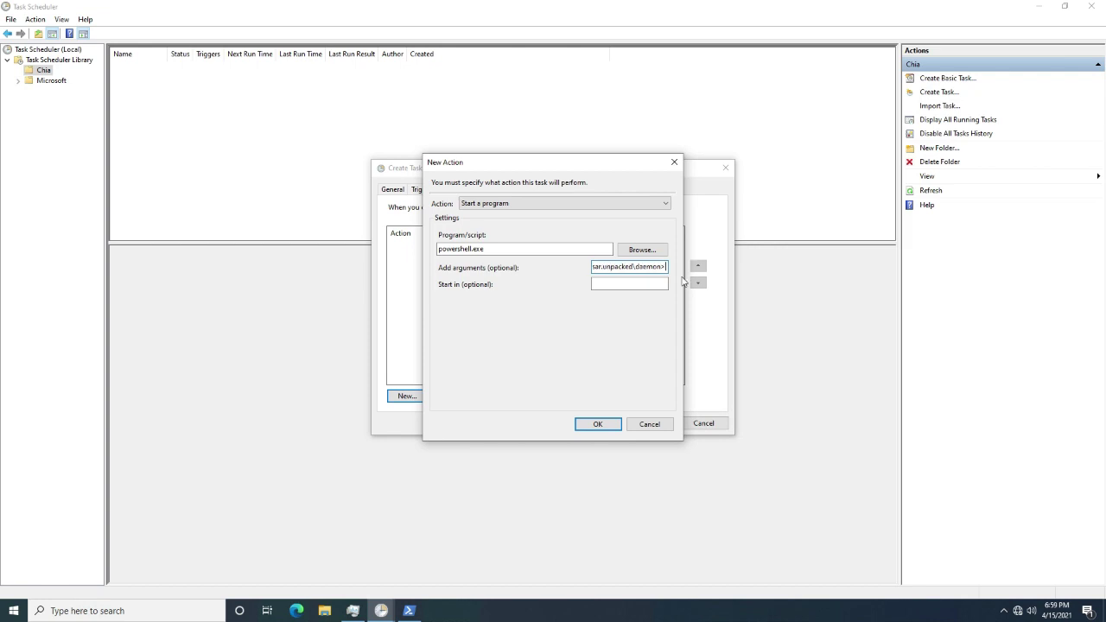
pyautogui.press('BackSpace')
pyautogui.write('\\')
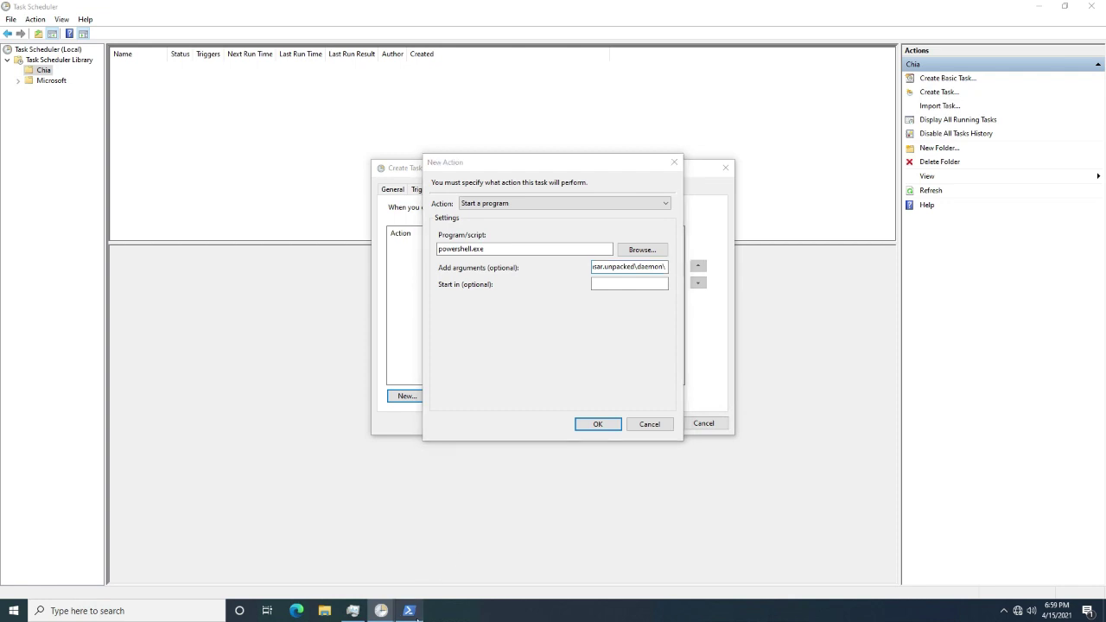
# - Append the copied chia.exe start harvester command and a closing quote to the arguments
pyautogui.click(409, 610)
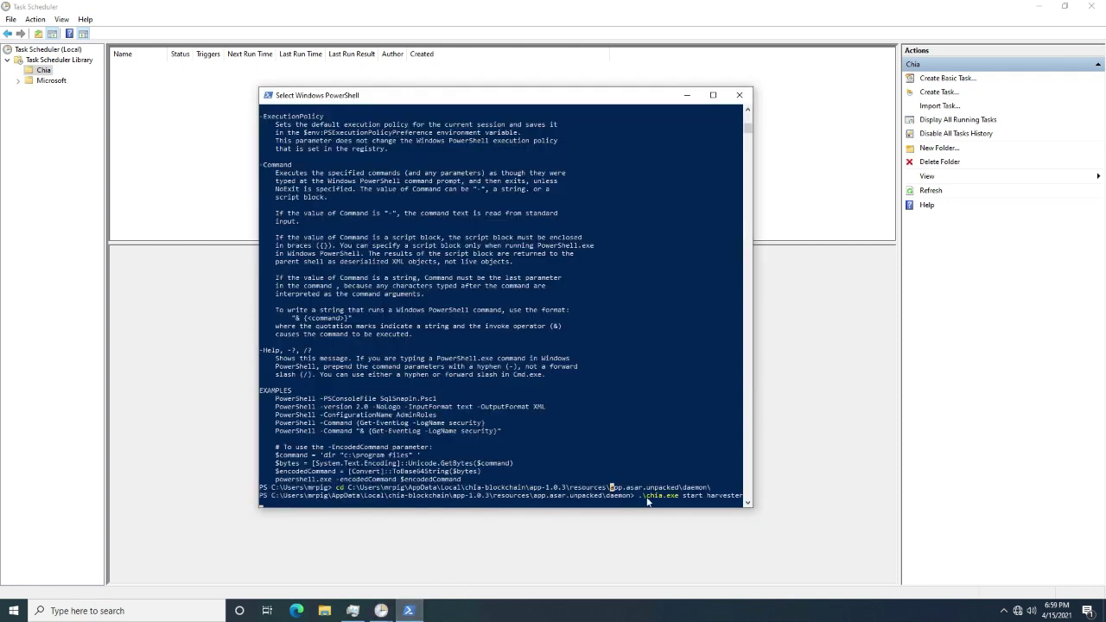
pyautogui.moveTo(646, 501); pyautogui.dragTo(741, 503)
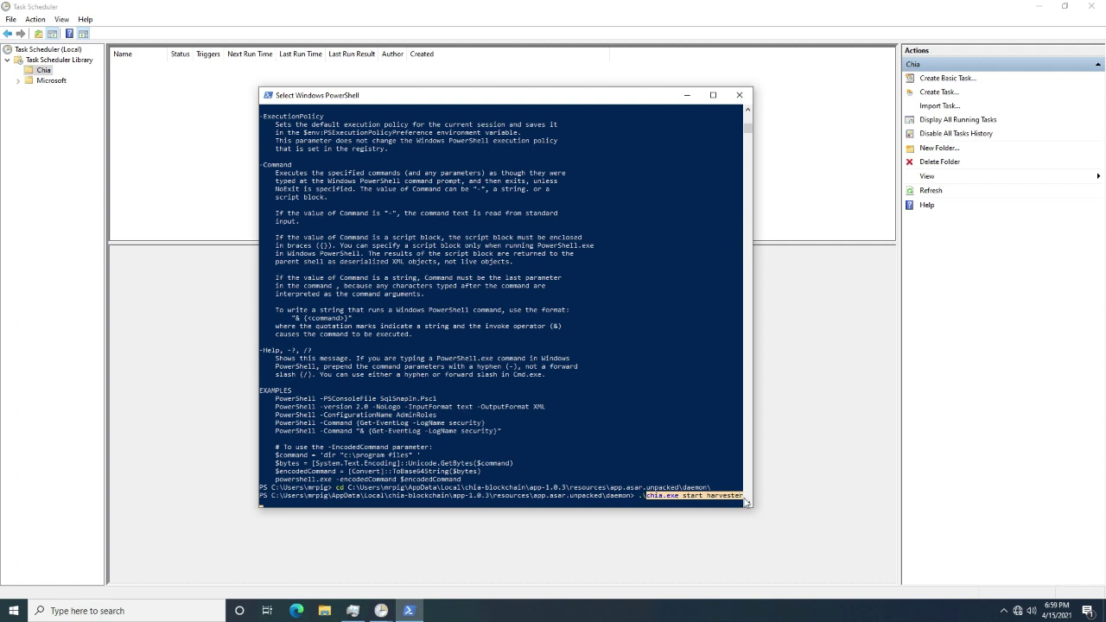
pyautogui.hotkey('ctrl', 'c')
pyautogui.click(687, 95)
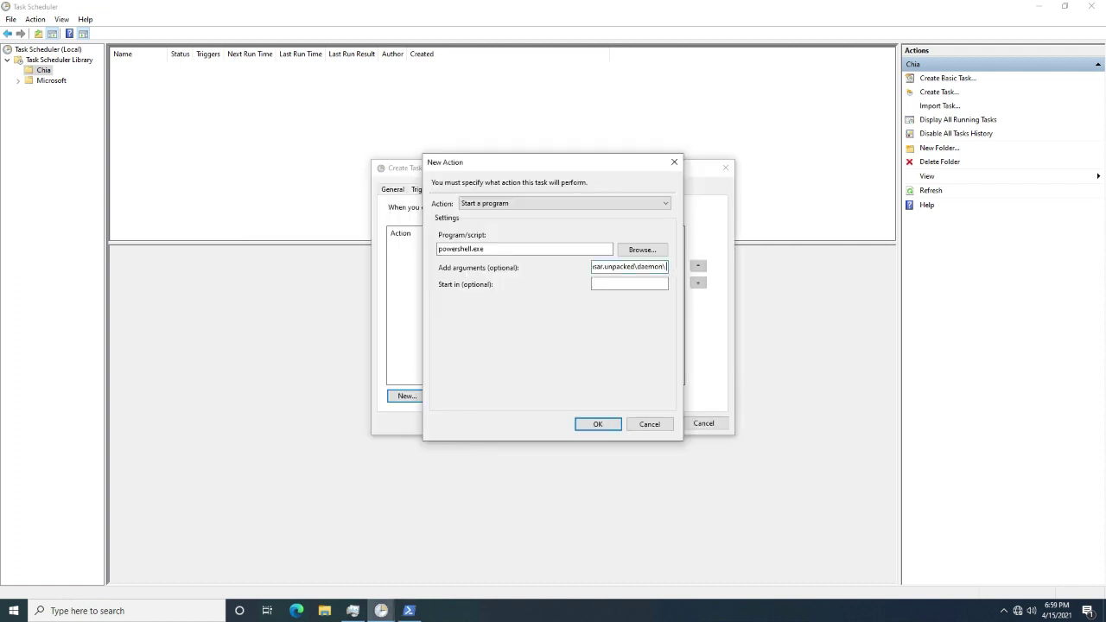
pyautogui.hotkey('ctrl', 'v')
pyautogui.write("'")
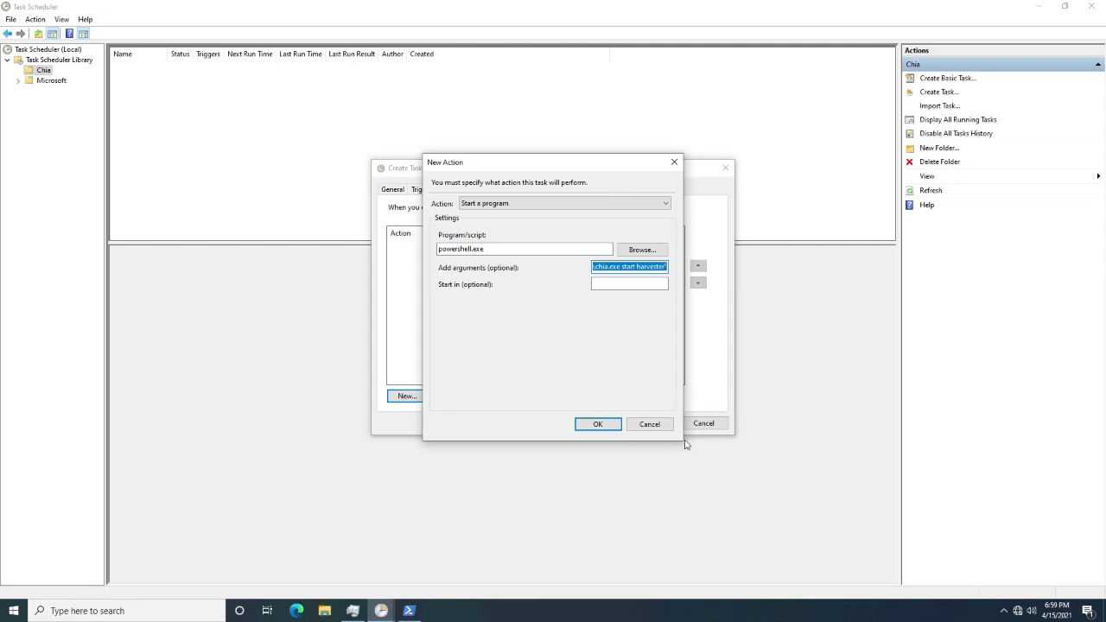
# - Stop the running chia command, clear the console, and assemble the powershell.exe harvester command at the prompt
pyautogui.click(410, 610)
pyautogui.click(510, 441)
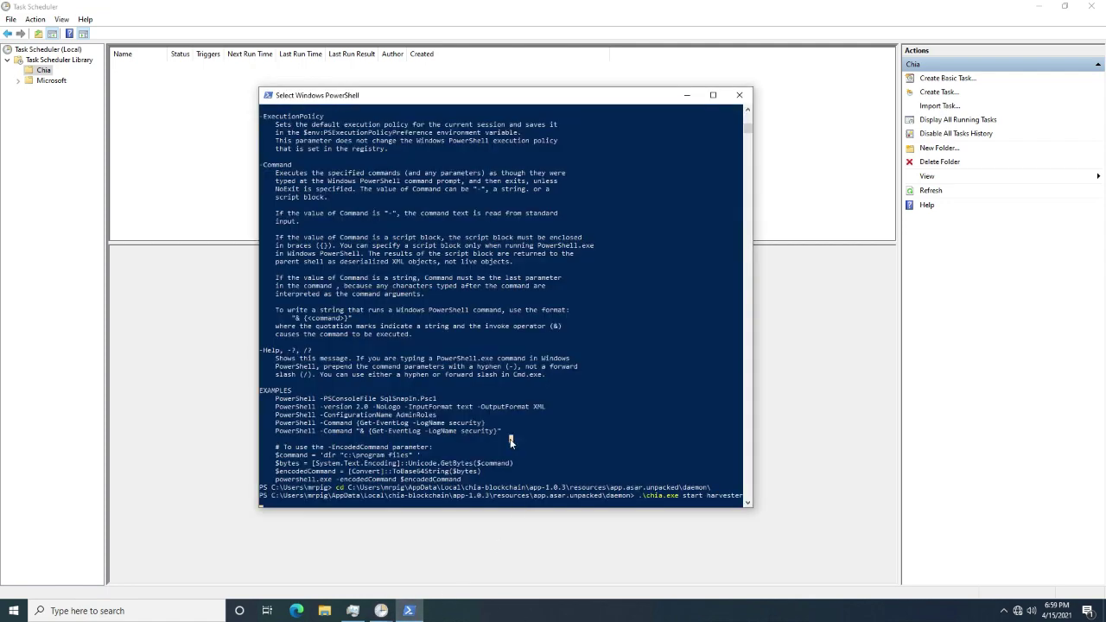
pyautogui.write('cls')
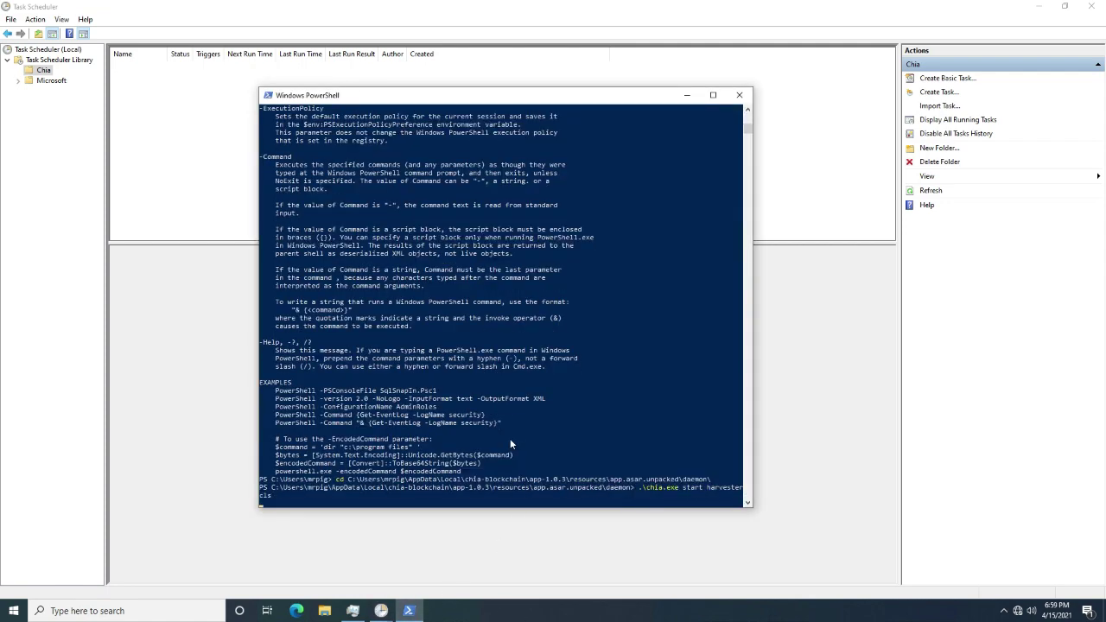
pyautogui.hotkey('ctrl', 'c')
pyautogui.hotkey('ctrl', 'c')
pyautogui.write('cls')
pyautogui.press('Return')
pyautogui.rightClick(510, 438)
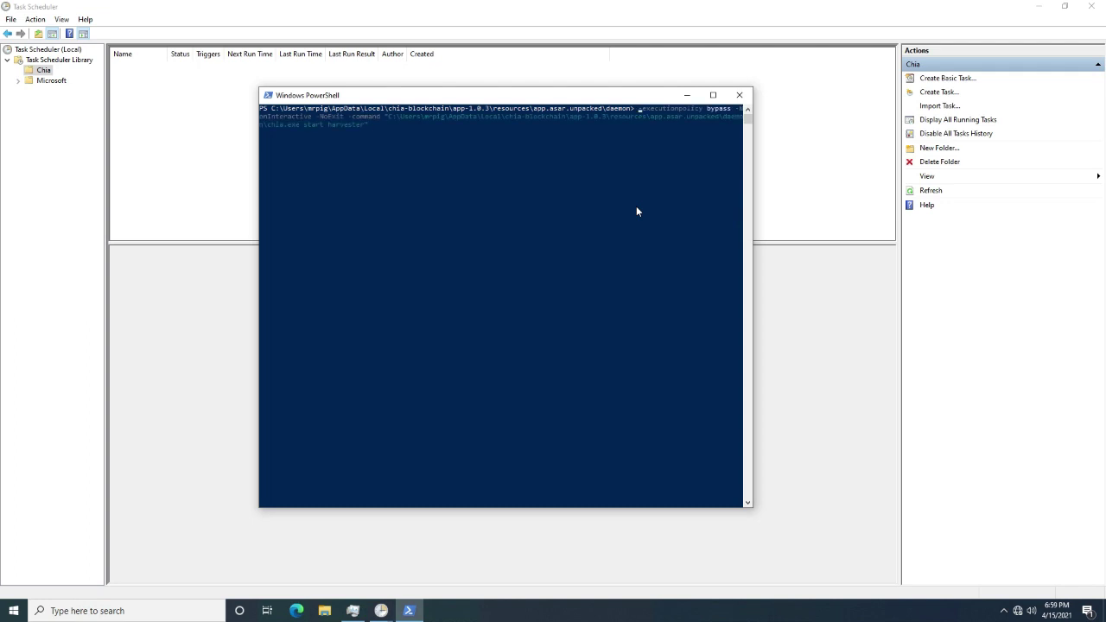
pyautogui.write('powershell.exe')
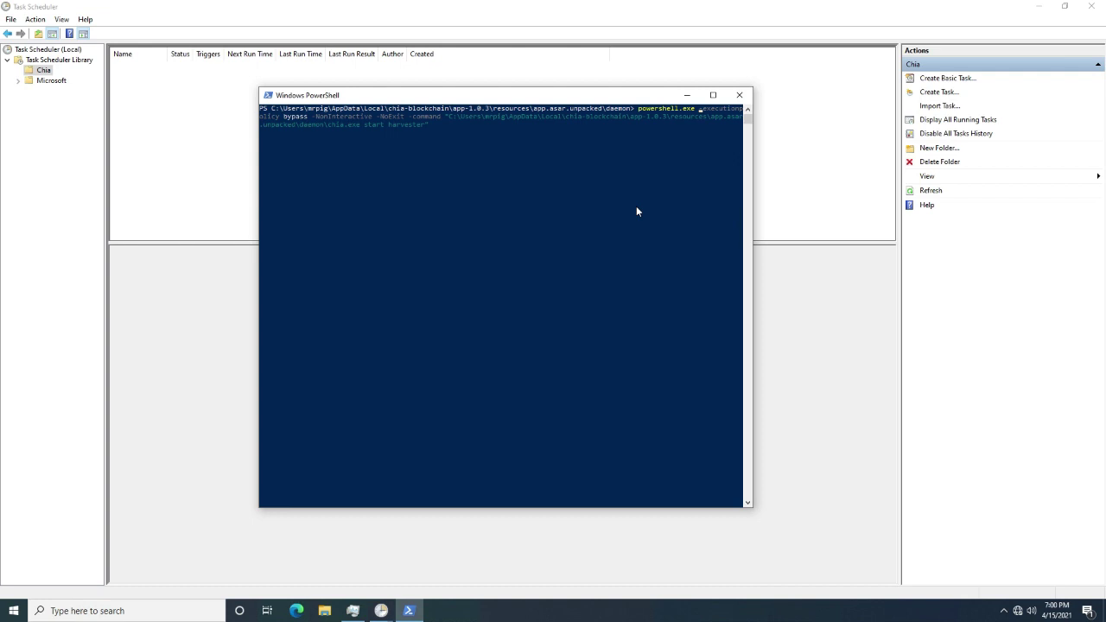
pyautogui.click(687, 95)
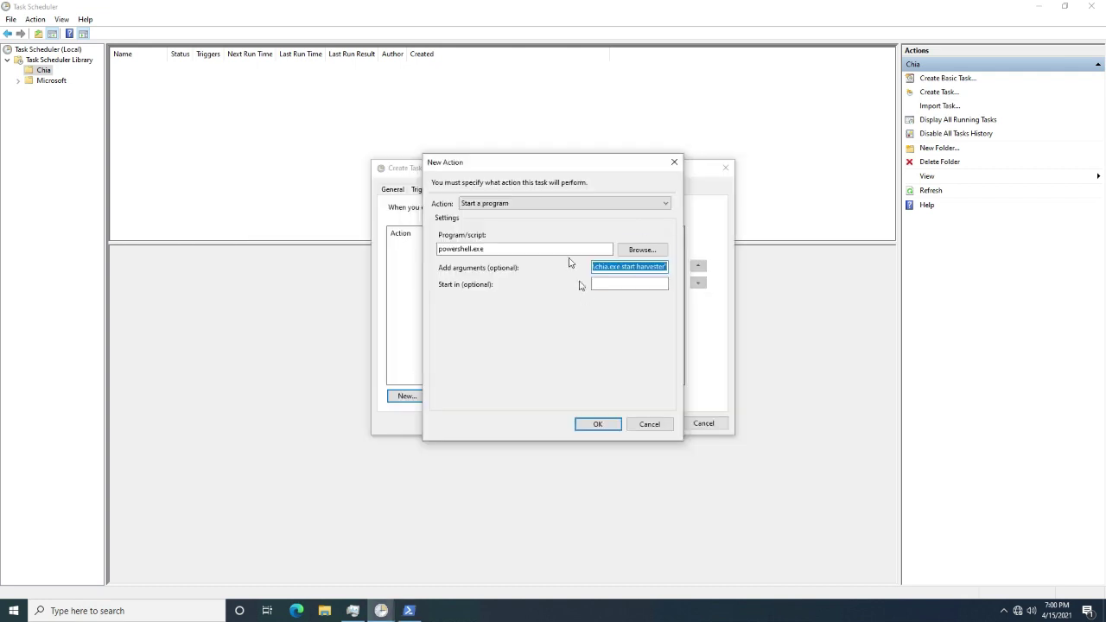
# - Confirm the powershell.exe action, allow running without AC power, and remove the three-day run limit
pyautogui.click(597, 424)
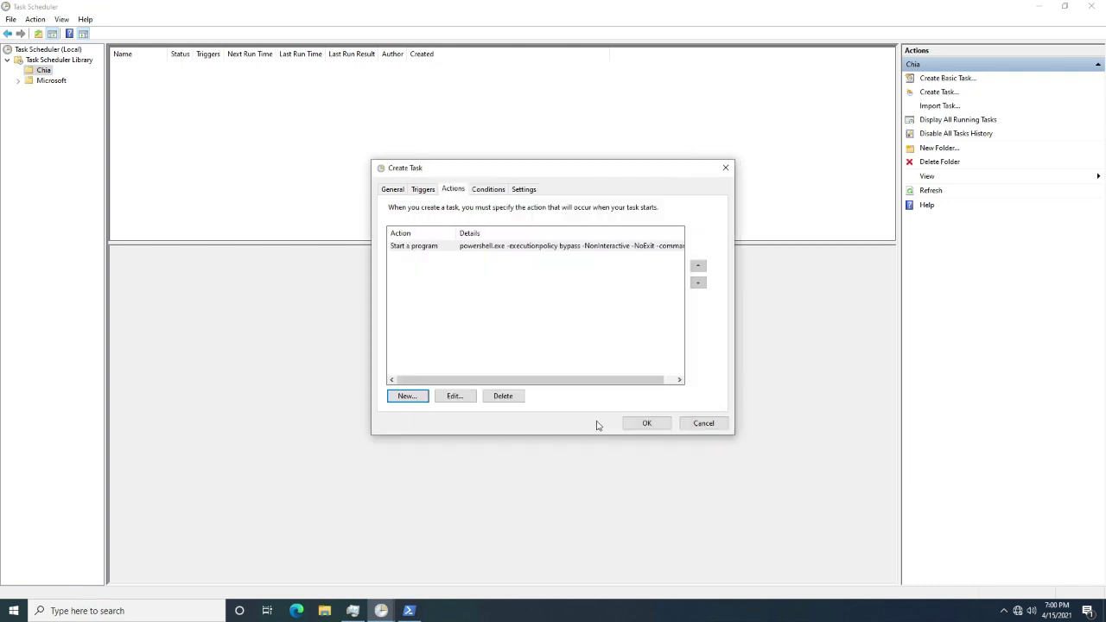
pyautogui.click(489, 189)
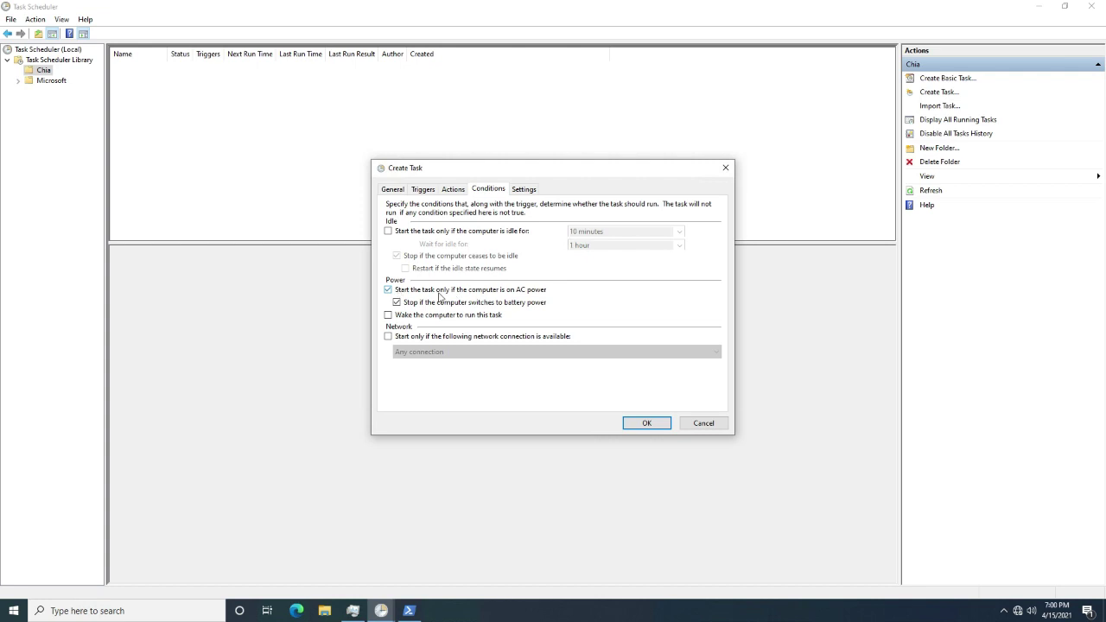
pyautogui.click(393, 292)
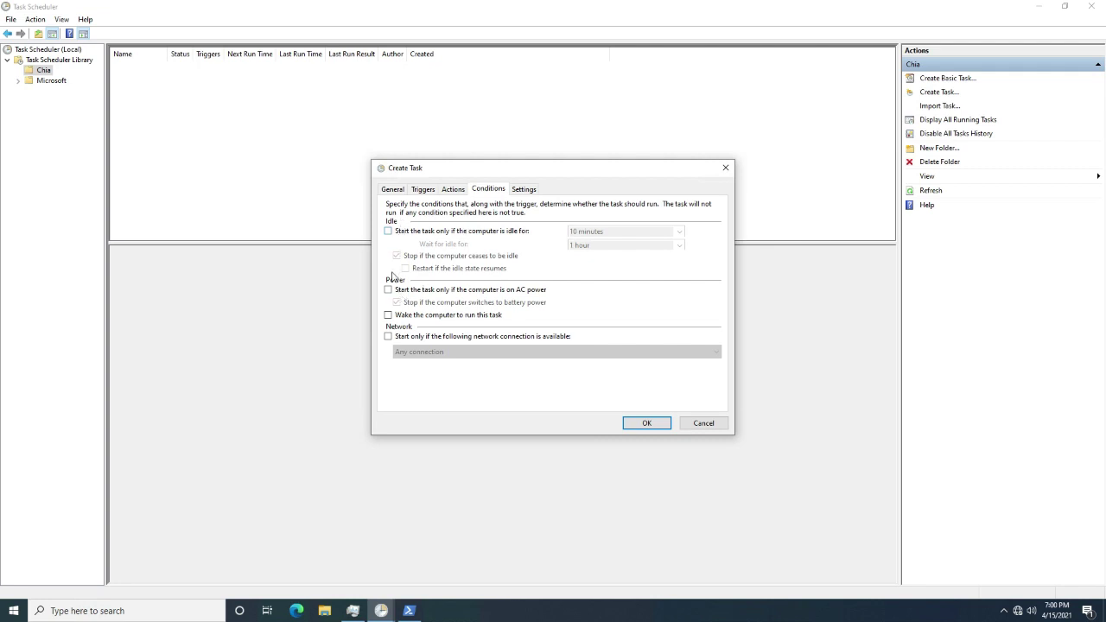
pyautogui.click(516, 190)
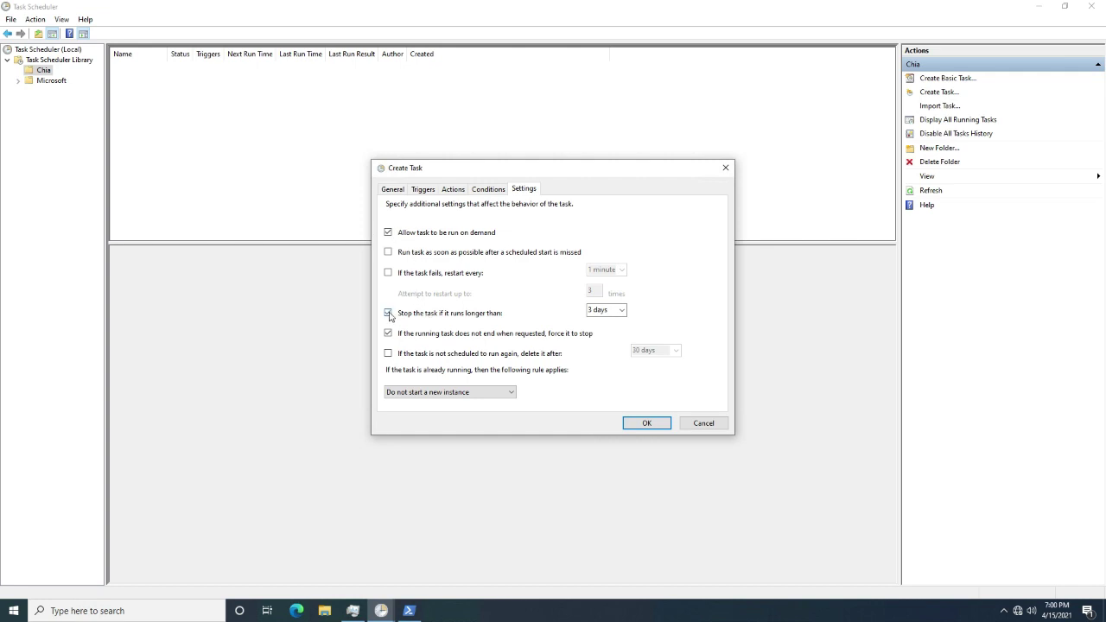
pyautogui.click(388, 312)
# - Save the task with the account password and widen the Name column to show Chia Harvester
pyautogui.click(635, 423)
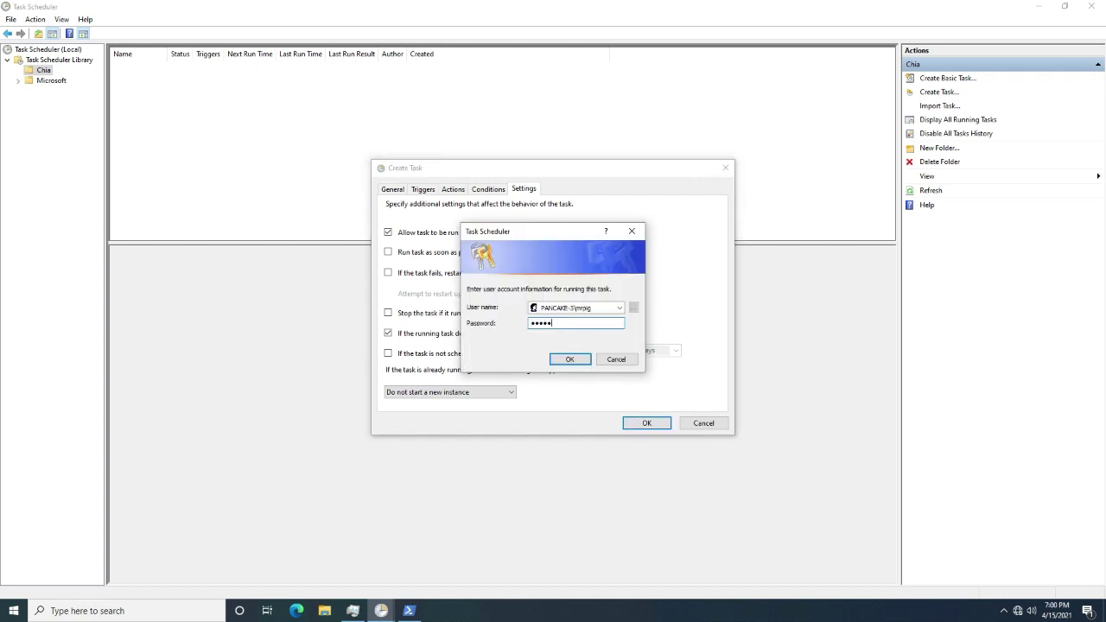
pyautogui.write('*********')
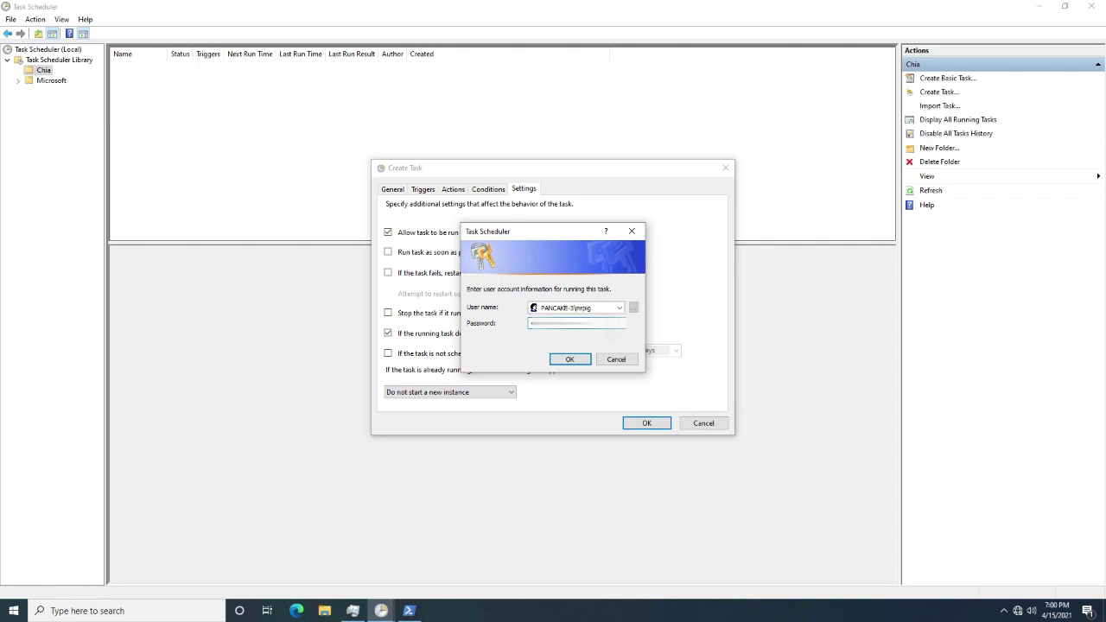
pyautogui.press('Return')
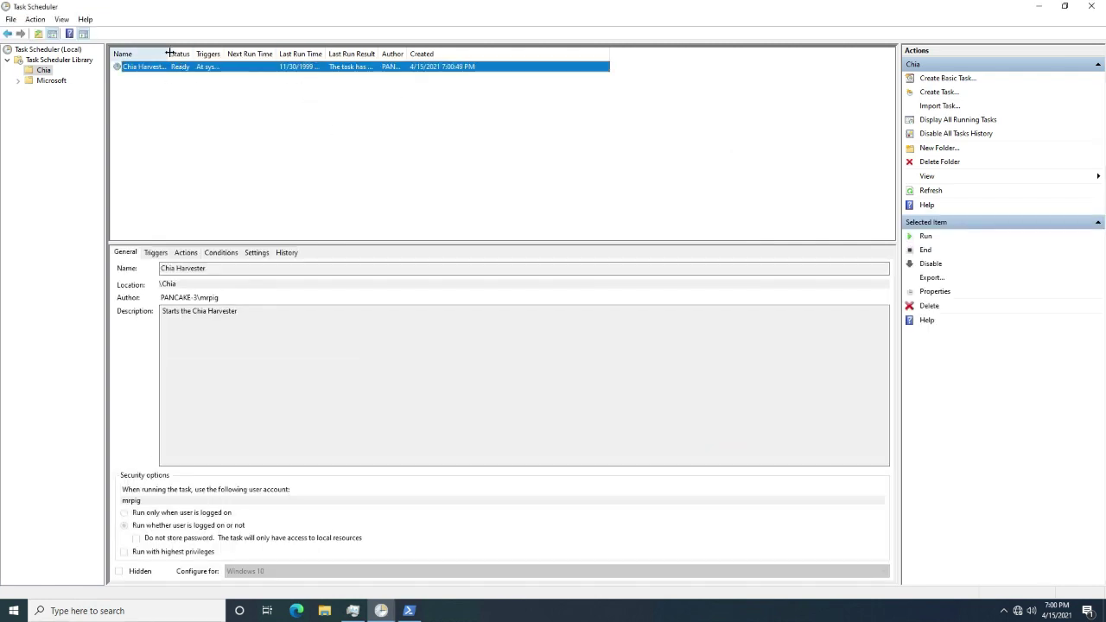
pyautogui.moveTo(169, 53); pyautogui.dragTo(295, 53)
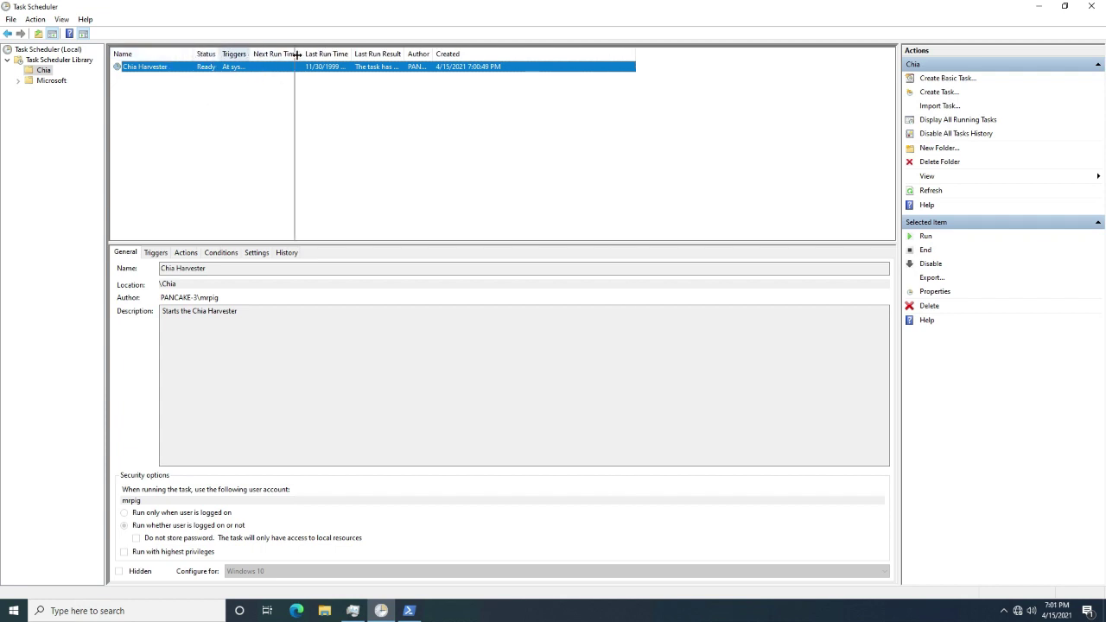
# - Run Chia Harvester now, confirm its Running status, and minimize the remote session
pyautogui.rightClick(169, 73)
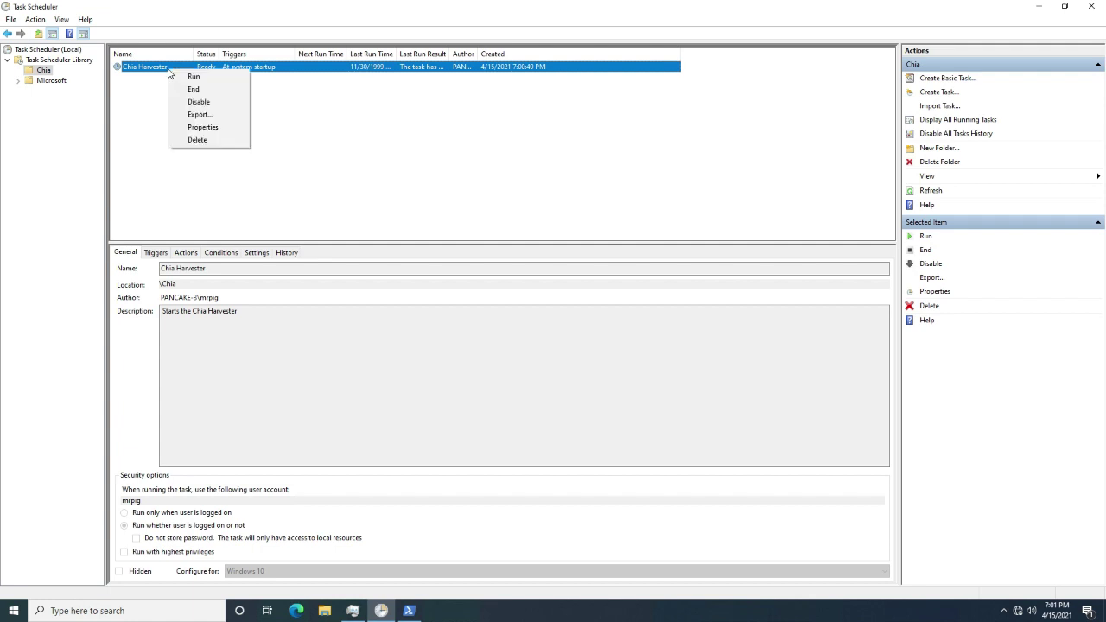
pyautogui.click(216, 76)
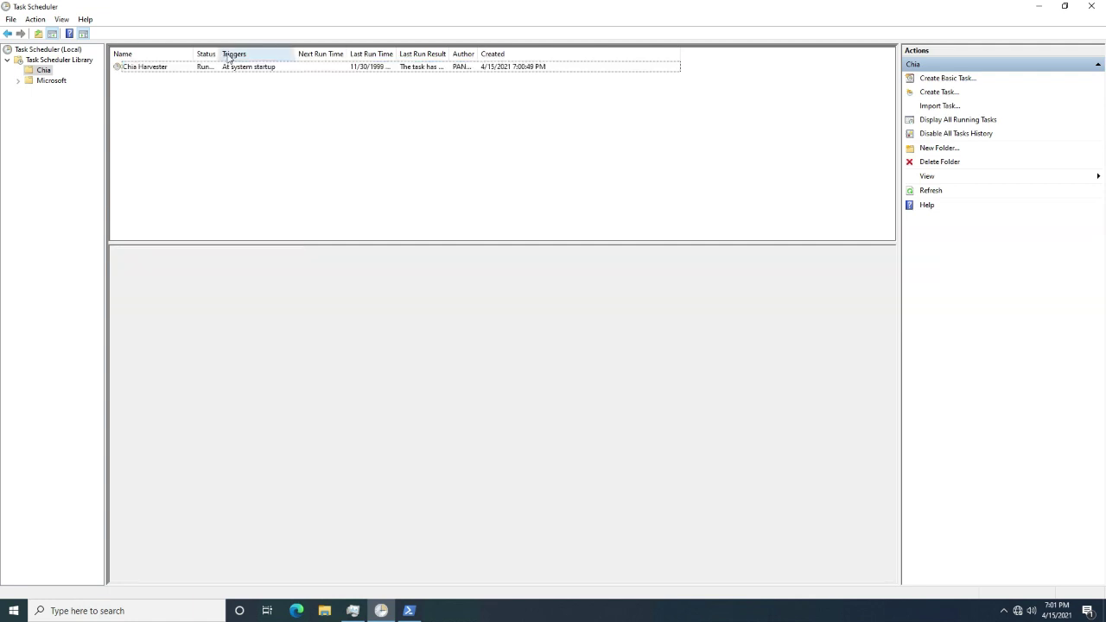
pyautogui.moveTo(220, 53); pyautogui.dragTo(298, 52)
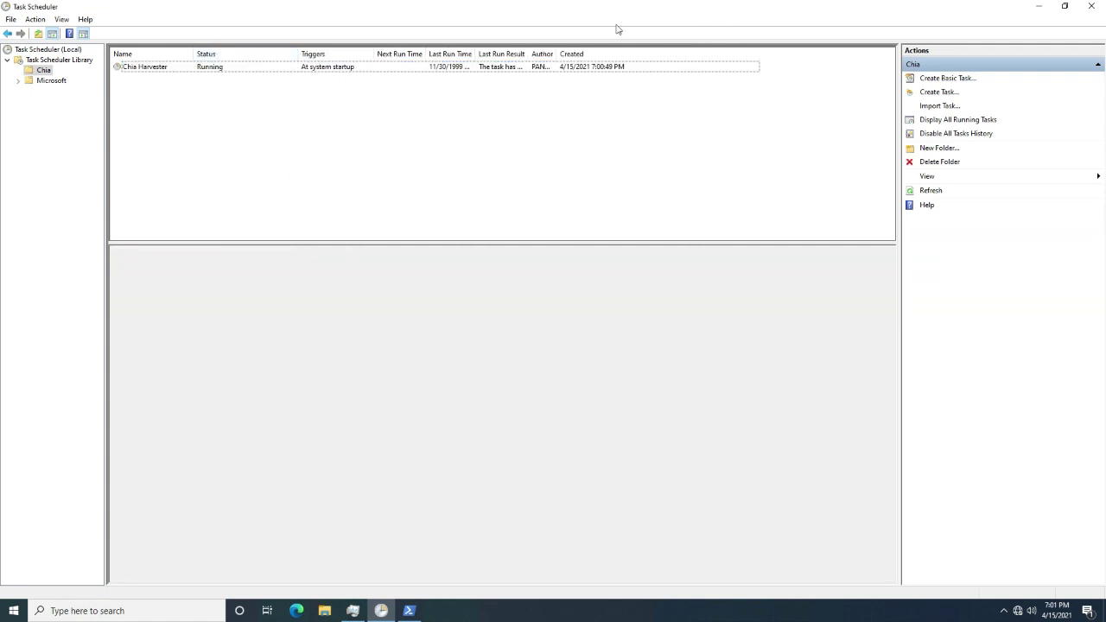
pyautogui.moveTo(553, 2)
pyautogui.click(670, 10)
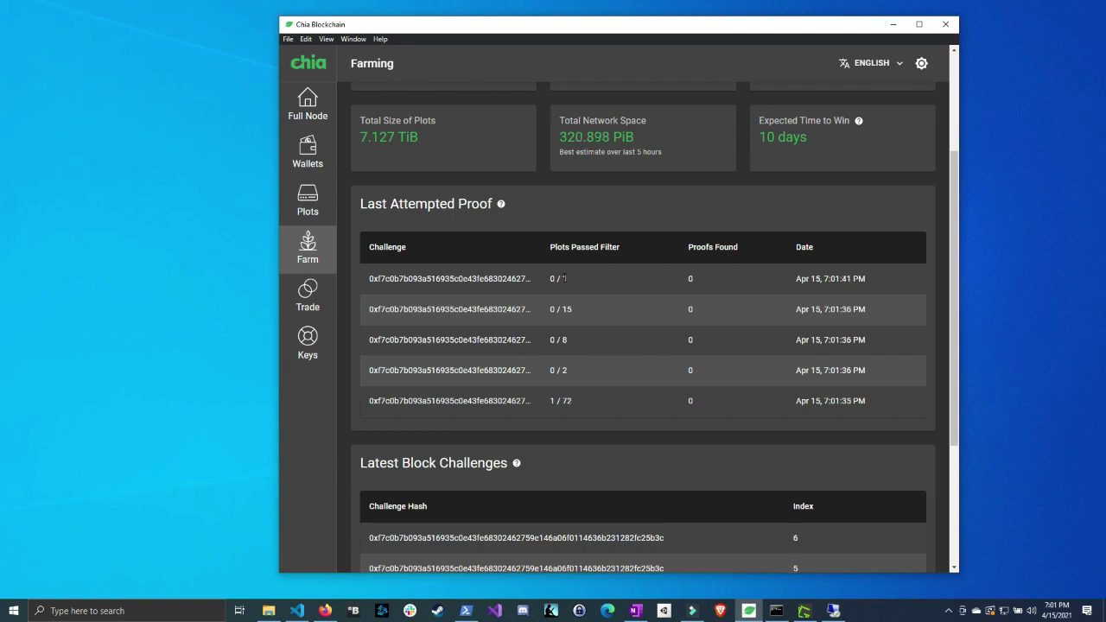
# - Check the latest Plots Passed Filter value in local Chia, then return to the remote session
pyautogui.moveTo(563, 279); pyautogui.dragTo(551, 279)
pyautogui.click(833, 611)
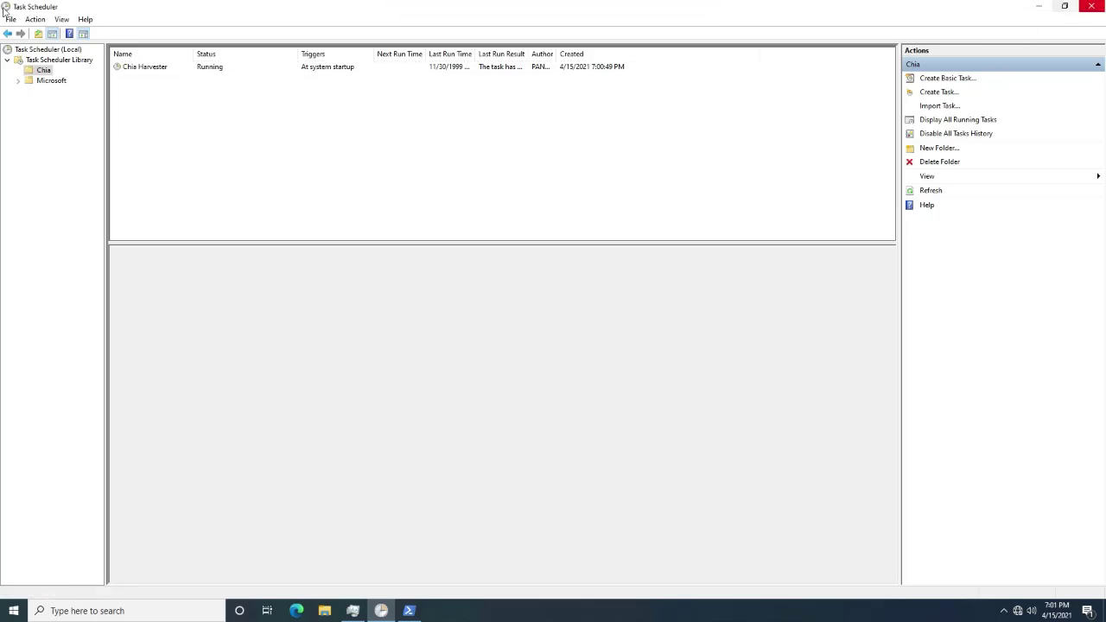
# - Close Task Scheduler and Task Manager, then relaunch Task Manager by searching 'task'
pyautogui.click(1091, 6)
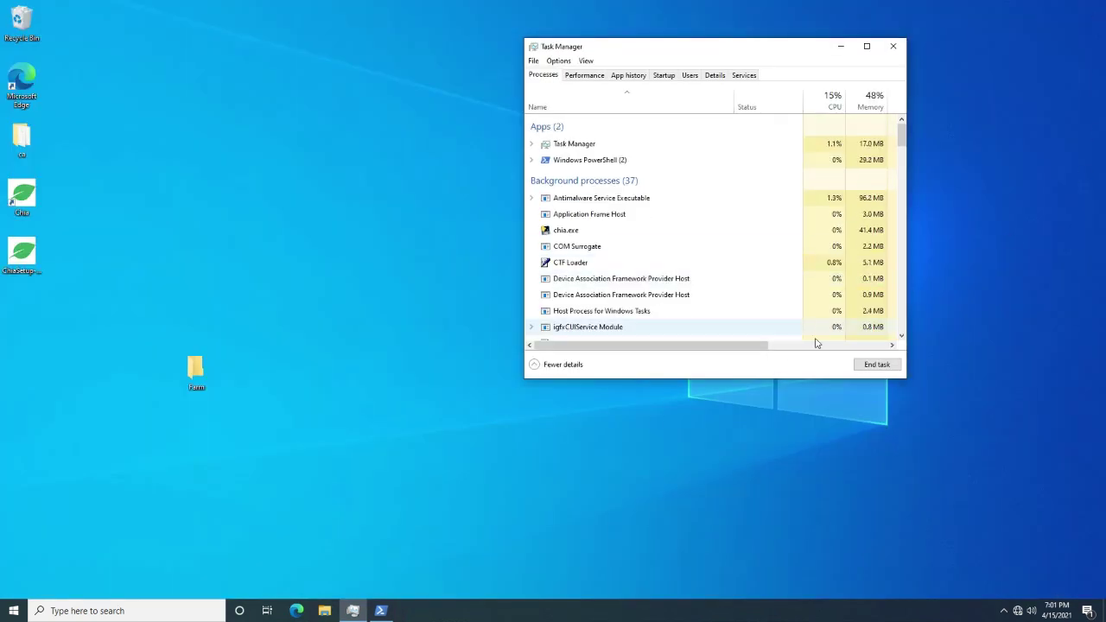
pyautogui.click(893, 46)
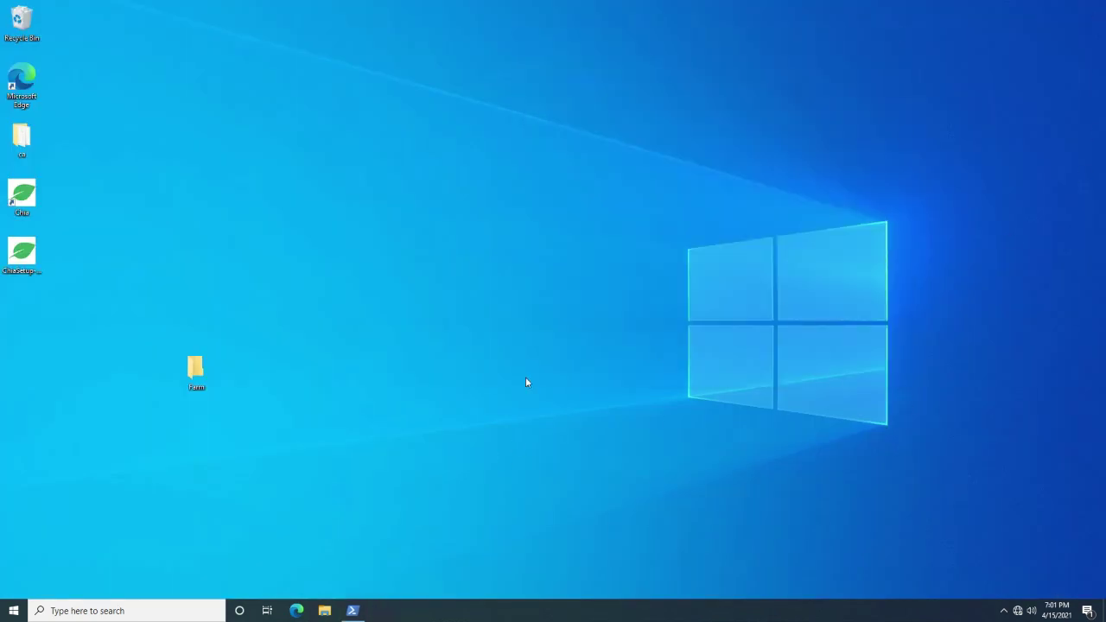
pyautogui.press('super')
pyautogui.write('task')
pyautogui.press('Return')
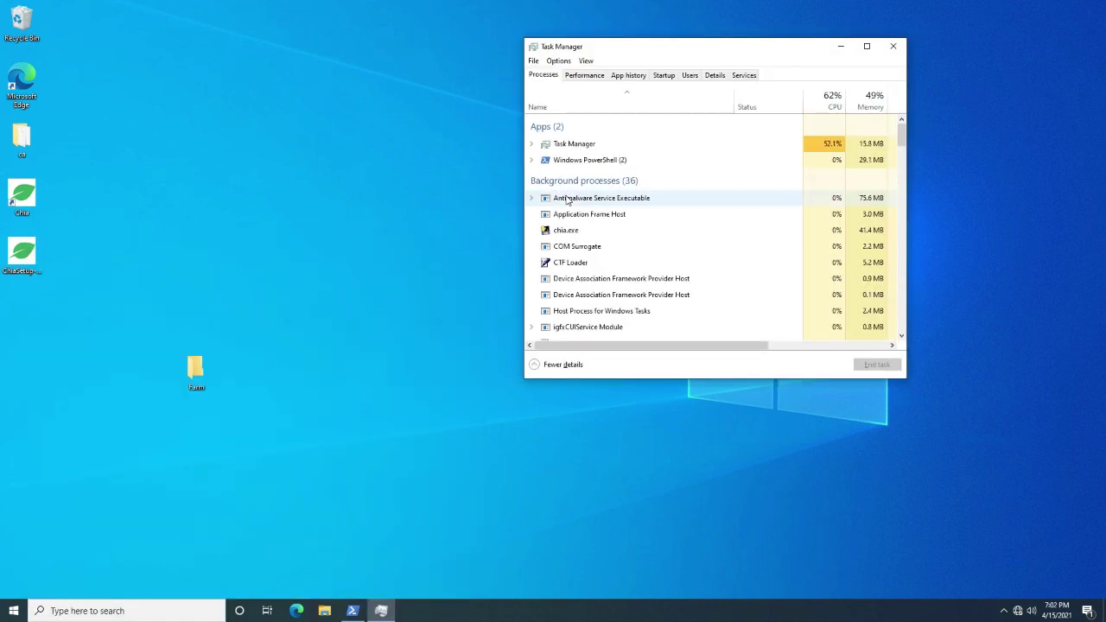
# - Confirm chia.exe and start_harvester.exe are running, then close Task Manager and restore PowerShell
pyautogui.scroll(-1, 570, 225)
pyautogui.scroll(-2, 614, 219)
pyautogui.scroll(-3, 615, 229)
pyautogui.scroll(-2, 618, 235)
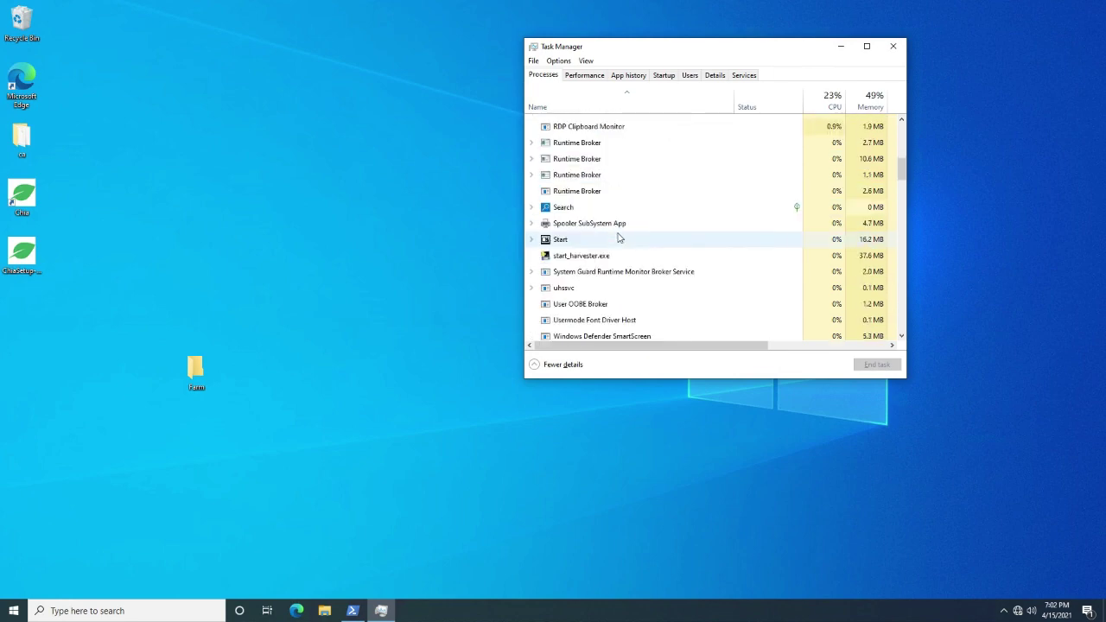
pyautogui.click(893, 46)
pyautogui.click(13, 611)
pyautogui.click(408, 572)
# - Stop the running harvester command and enter Restart-Computer with Tab completion to reboot
pyautogui.click(358, 610)
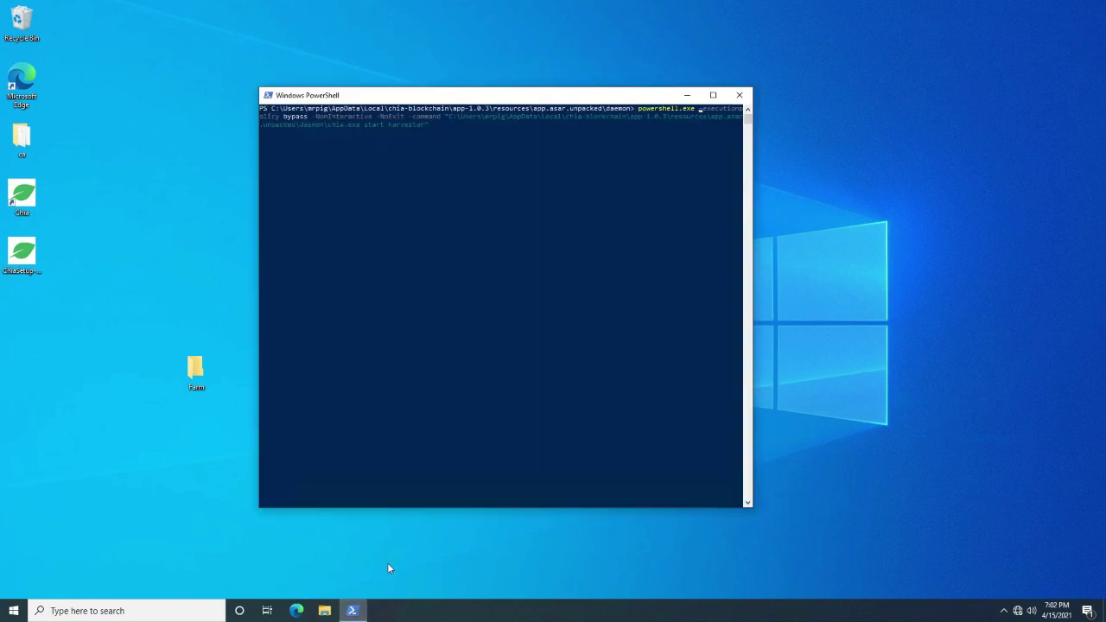
pyautogui.hotkey('ctrl', 'c')
pyautogui.hotkey('ctrl', 'c')
pyautogui.hotkey('ctrl', 'c')
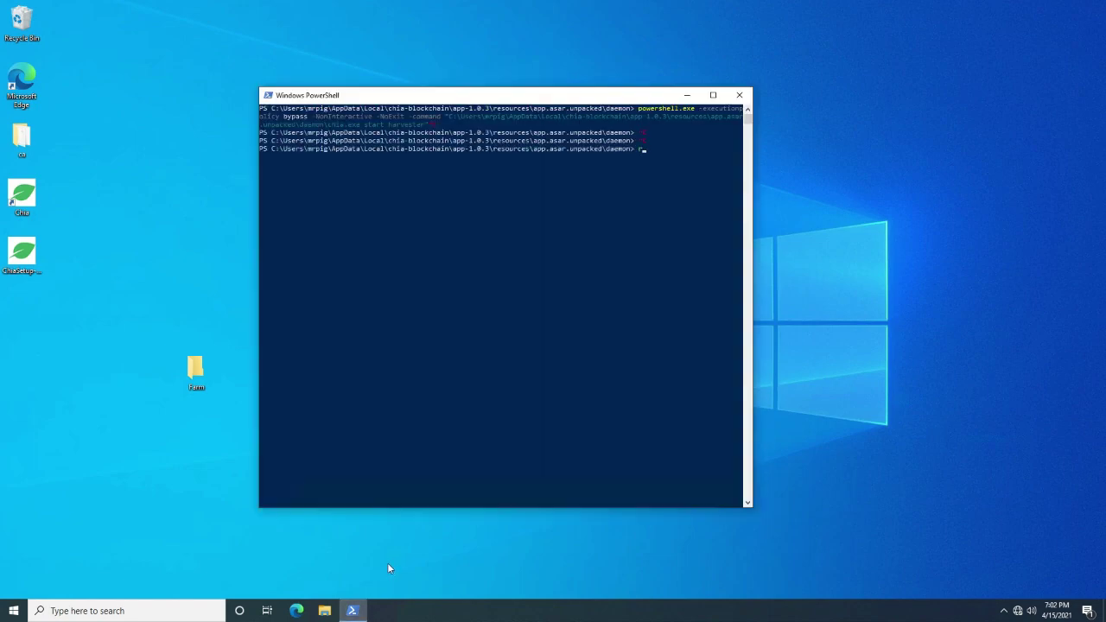
pyautogui.write('estat-co')
pyautogui.press('Tab')
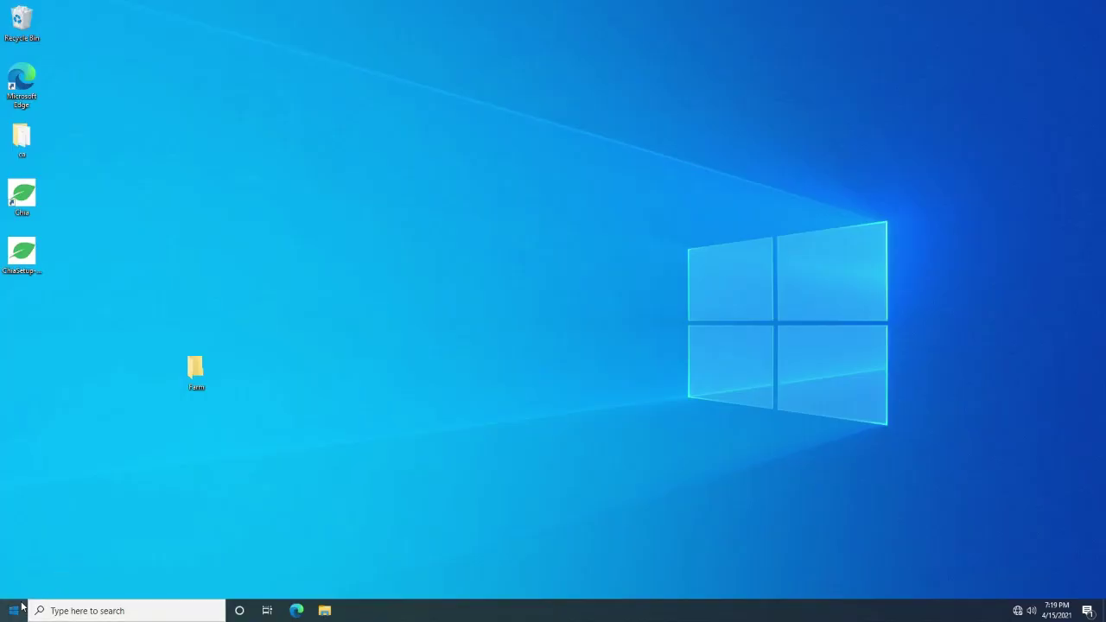
# - Restart the remote machine from the Start menu's Power options
pyautogui.click(22, 606)
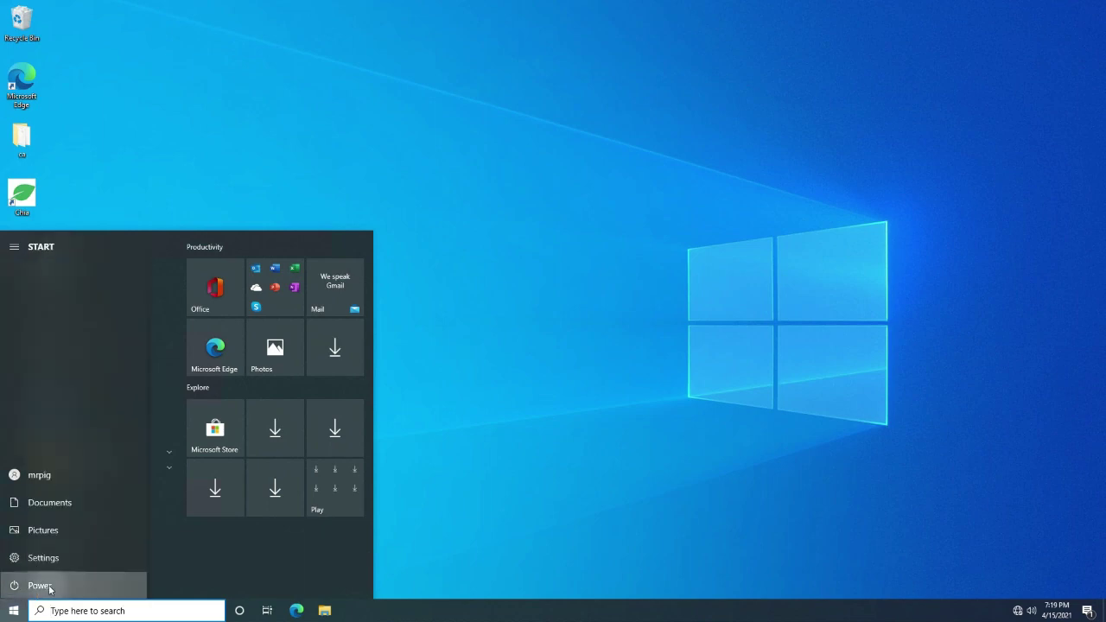
pyautogui.click(49, 588)
pyautogui.click(54, 556)
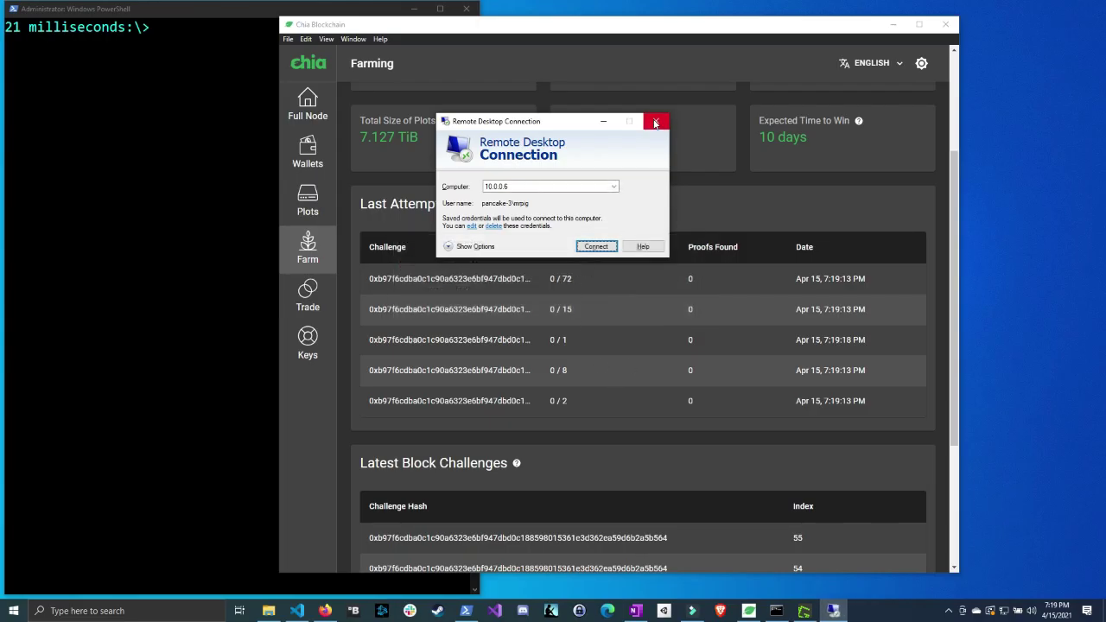
# - Dismiss the Remote Desktop prompt and ping 10.0.0.6 from PowerShell until replies return
pyautogui.click(656, 121)
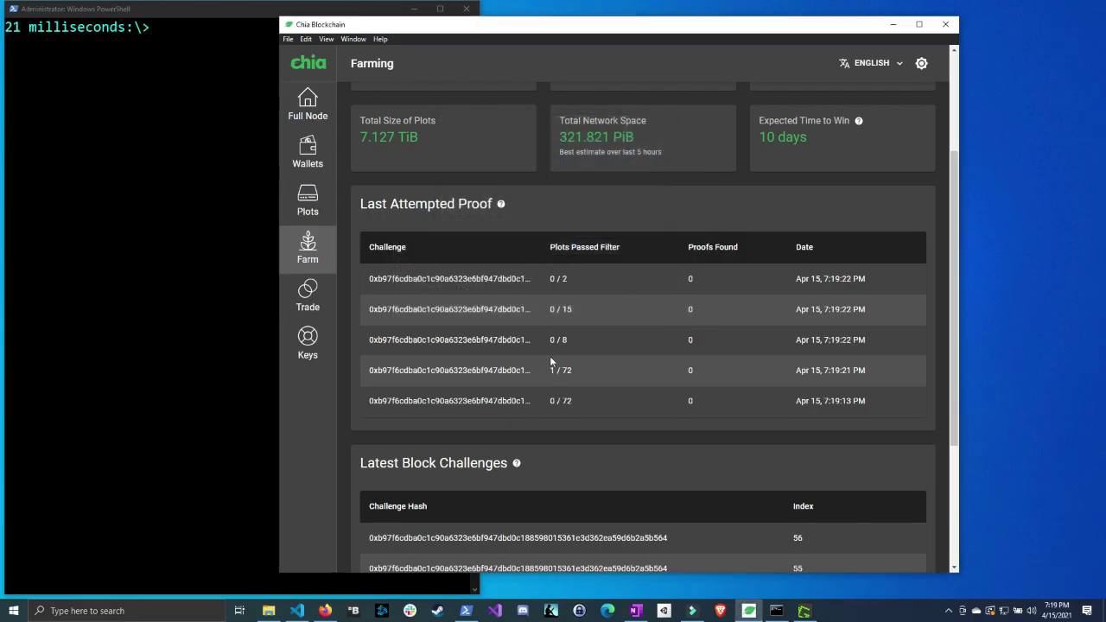
pyautogui.click(176, 274)
pyautogui.write('ping 10.0.0.6')
pyautogui.press('Return')
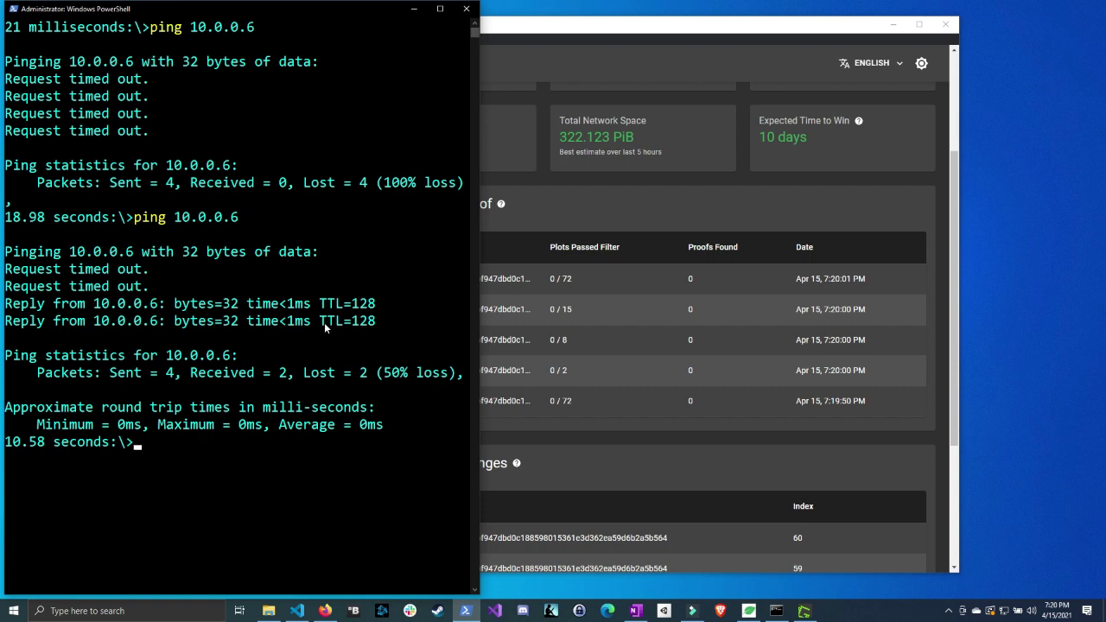
# - Check Chia's Last Attempted Proof table for new challenges showing 0 / 72 plots passed
pyautogui.click(585, 287)
pyautogui.moveTo(549, 279); pyautogui.dragTo(572, 284)
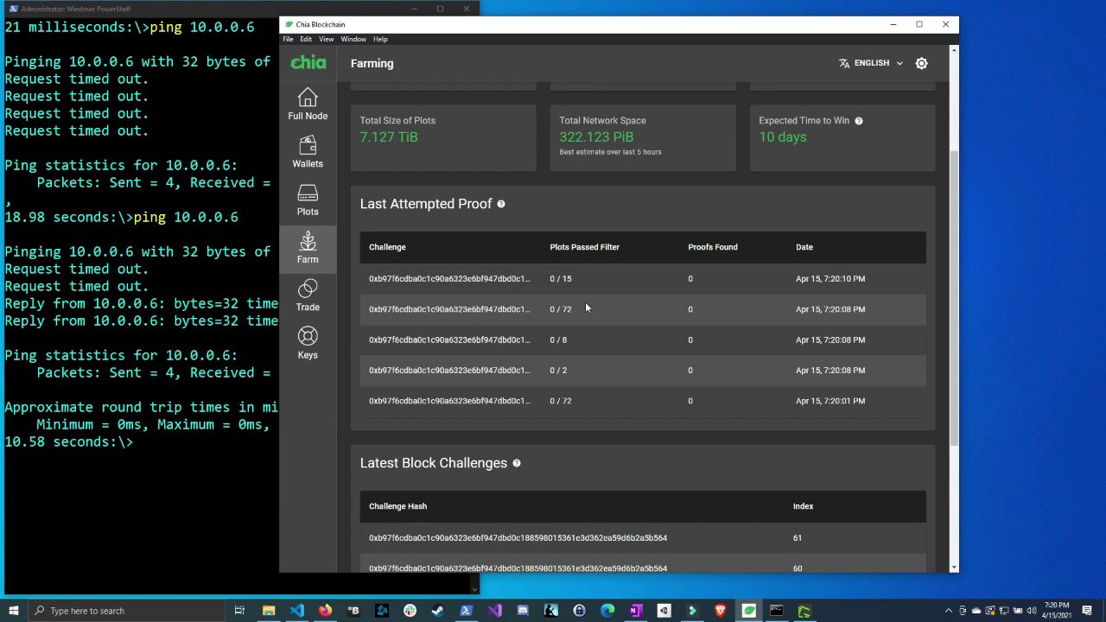
pyautogui.moveTo(545, 287); pyautogui.dragTo(574, 281)
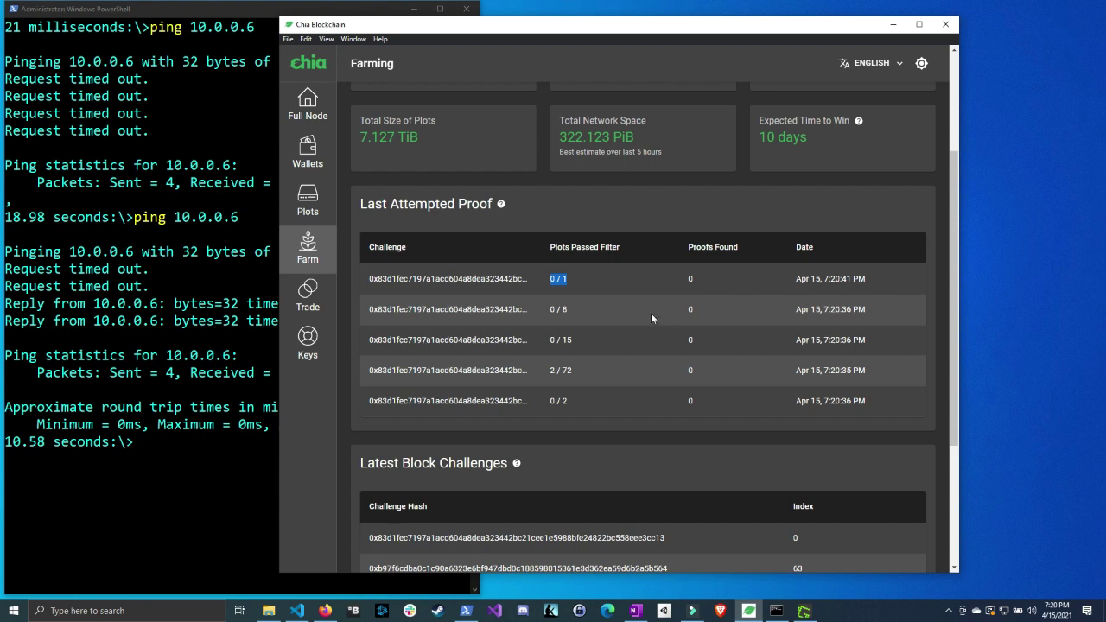
pyautogui.click(1013, 407)
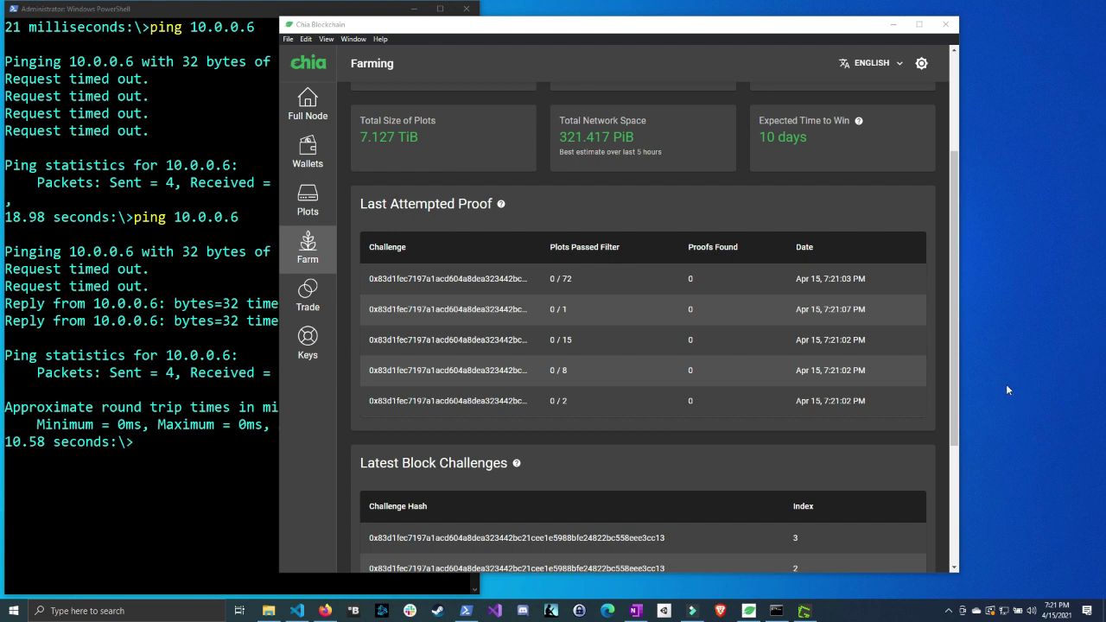